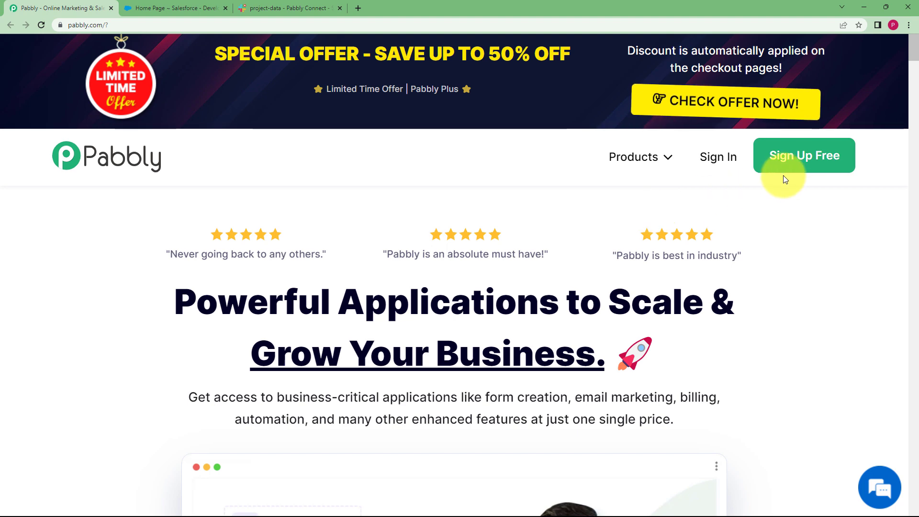
Sign in to the Pabbly account and open Pabbly Connect from the list of apps.
left_click(722, 162)
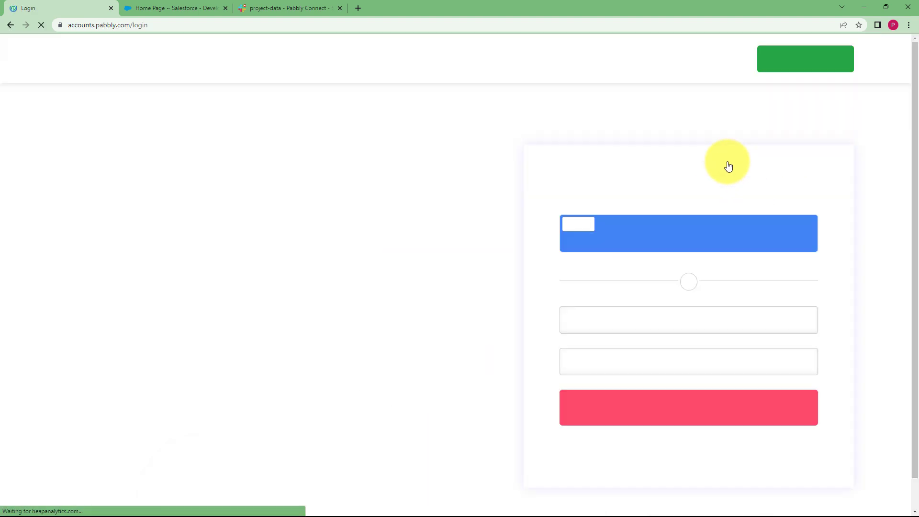
left_click(619, 240)
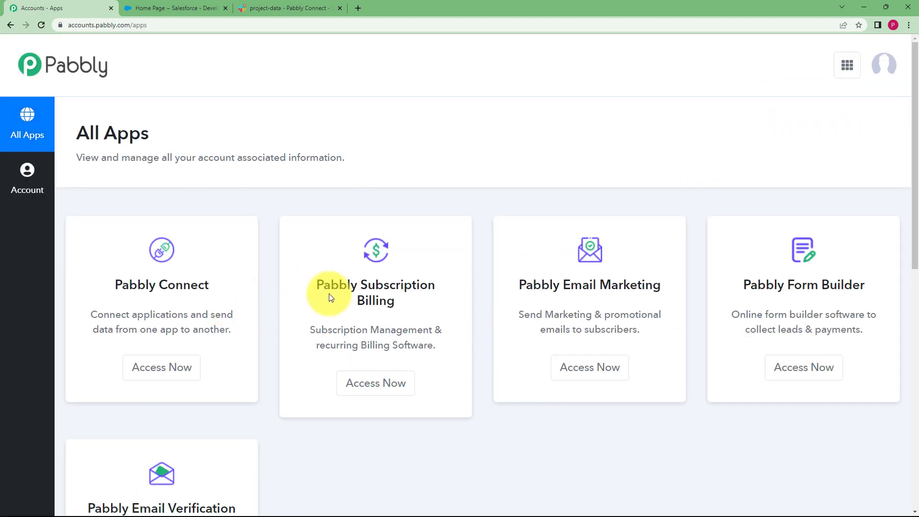
scroll(329, 294, "down", 2)
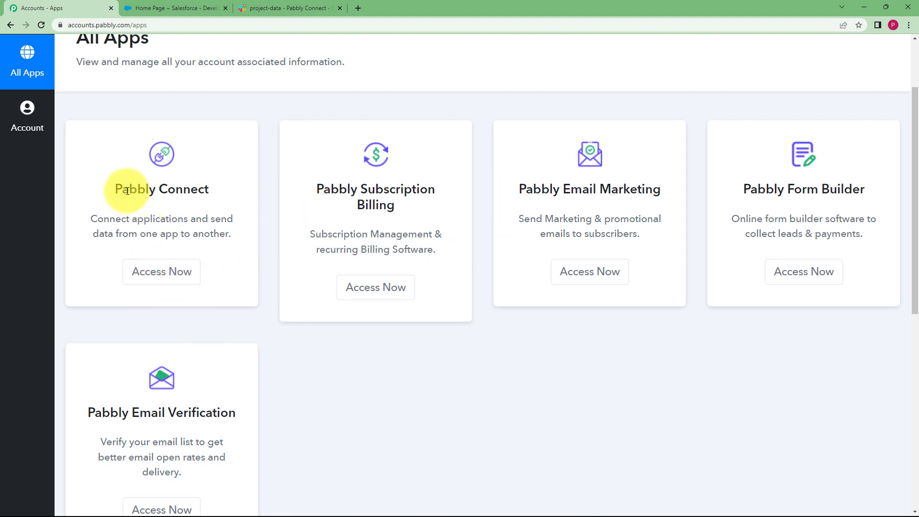
left_click(168, 271)
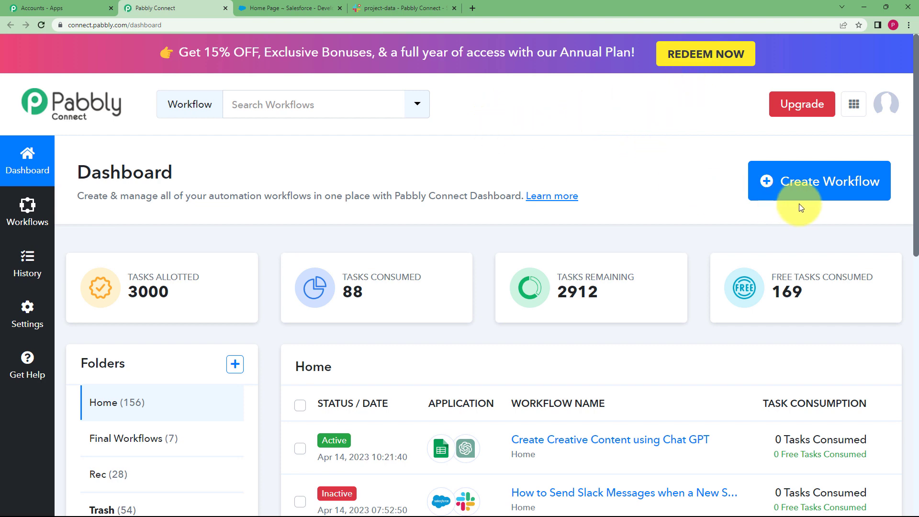
Create a workflow named "Send Slack messages when new contact is added to Salesforce".
left_click(804, 187)
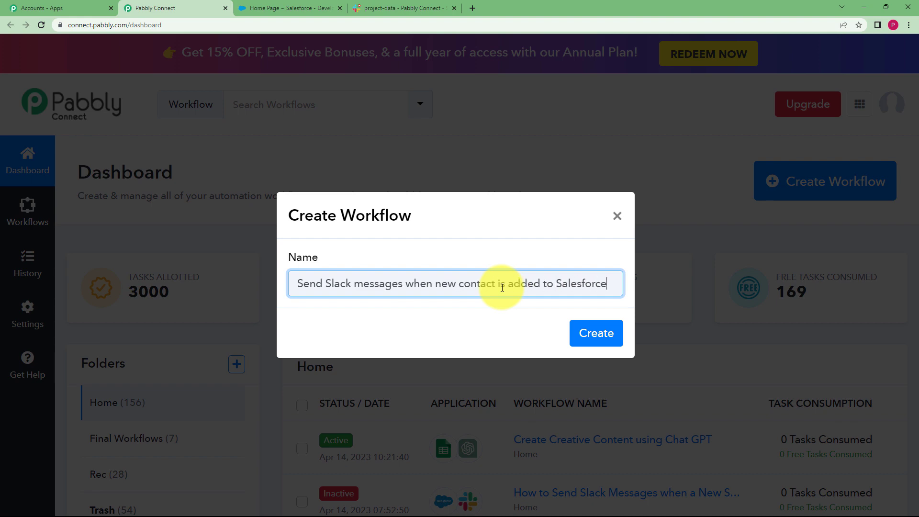
left_click(599, 331)
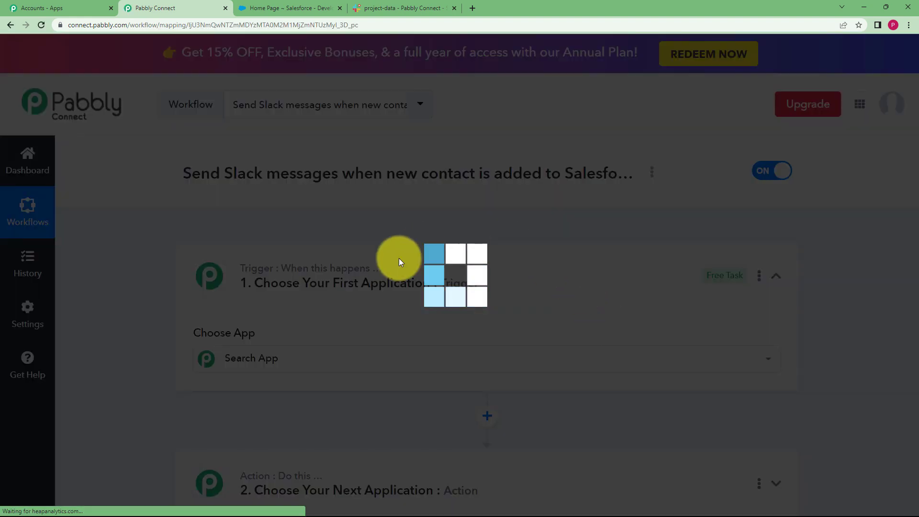
left_click(437, 264)
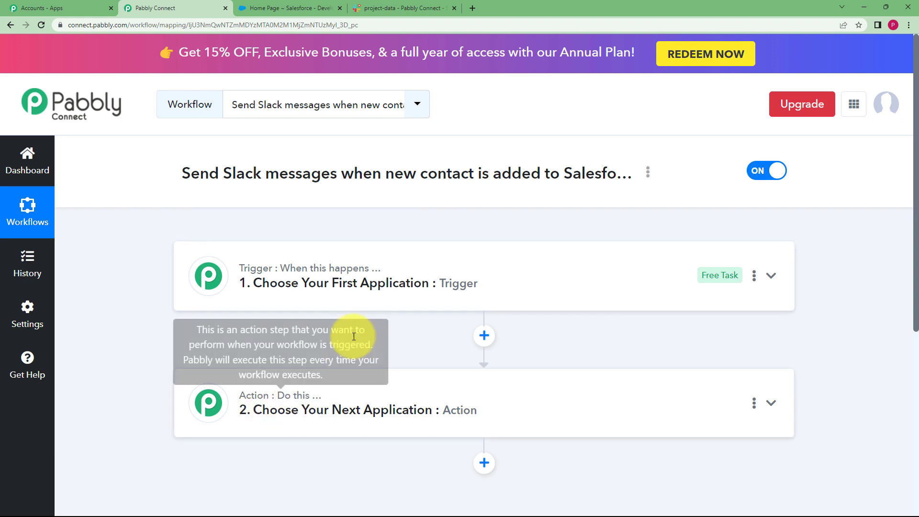
left_click(340, 291)
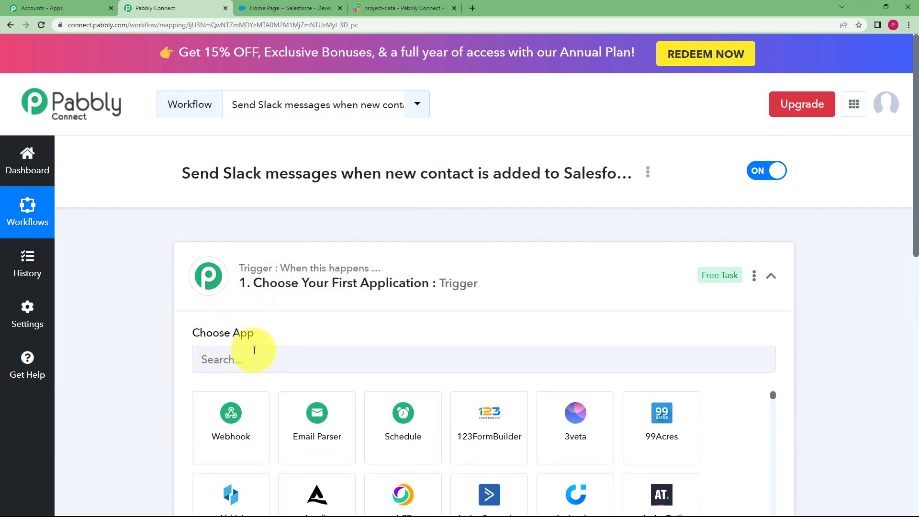
left_click(304, 284)
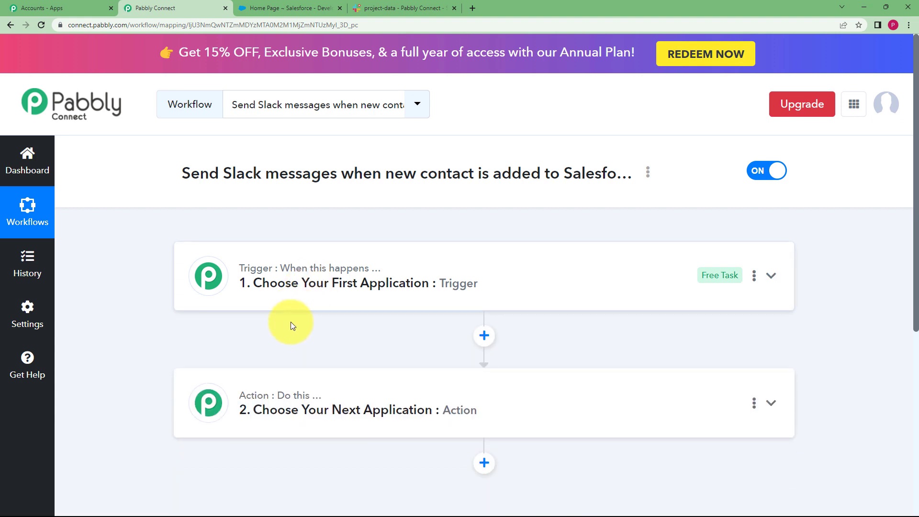
mouse_move(277, 403)
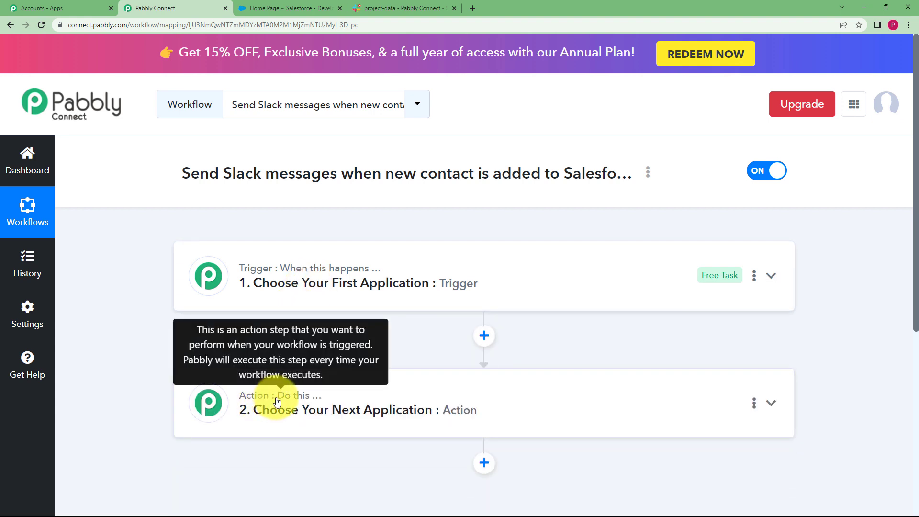
Set the workflow's trigger application to Salesforce with New Contact as the trigger event.
left_click(299, 269)
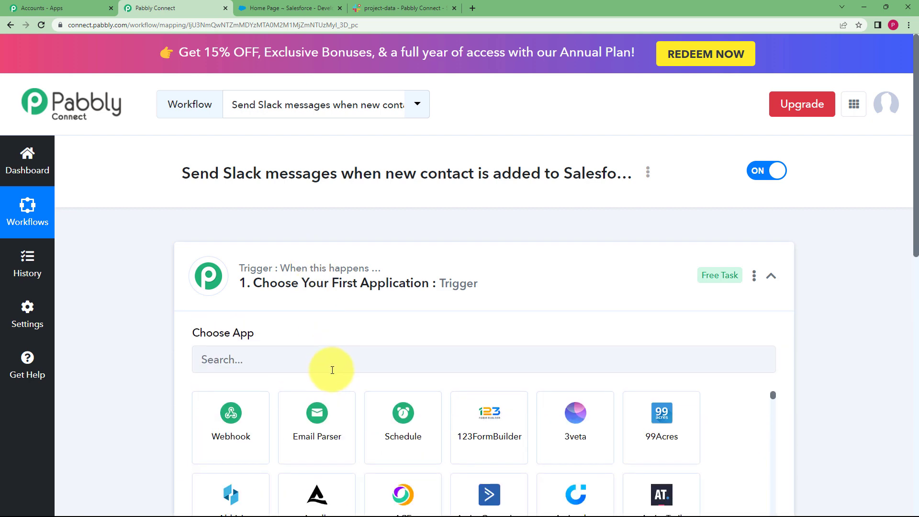
type("sales")
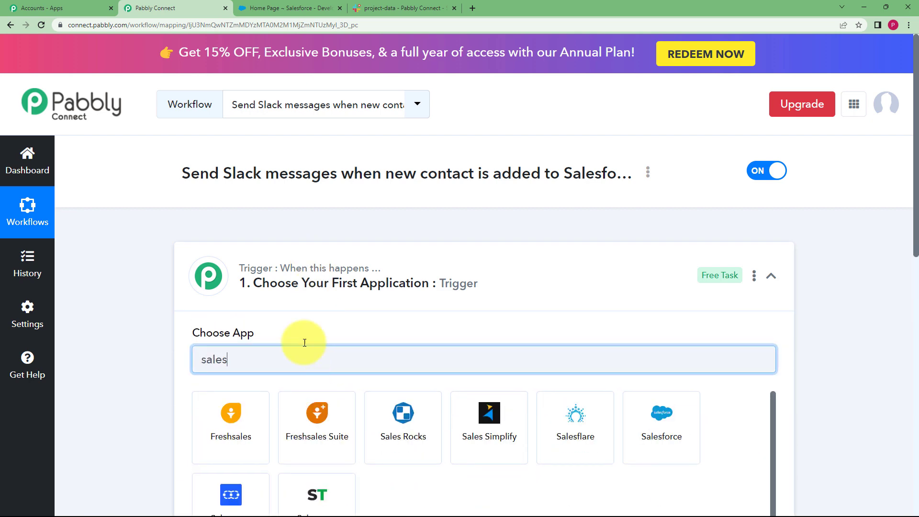
scroll(631, 289, "down", 3)
left_click(631, 288)
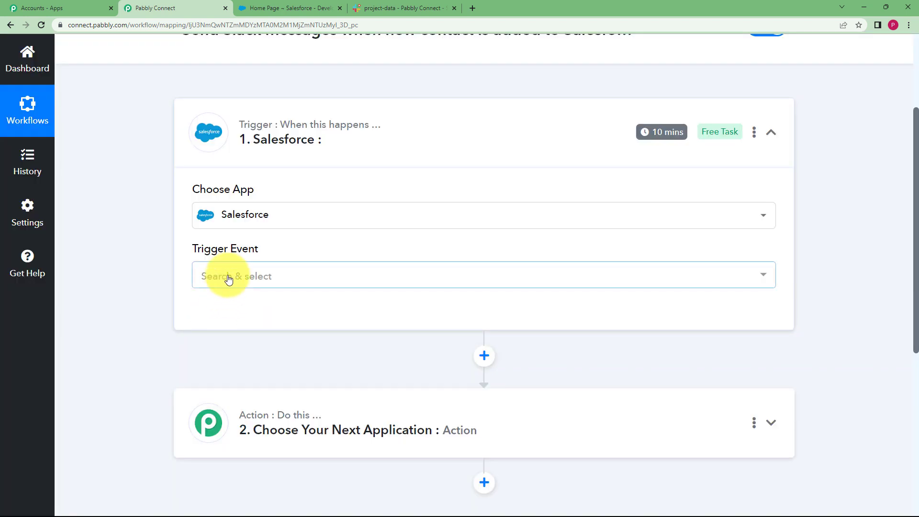
left_click(229, 276)
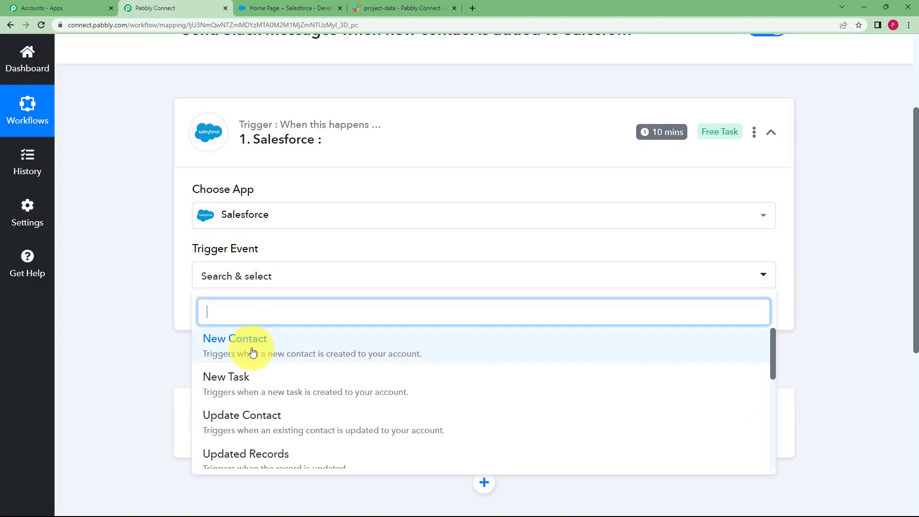
left_click(235, 341)
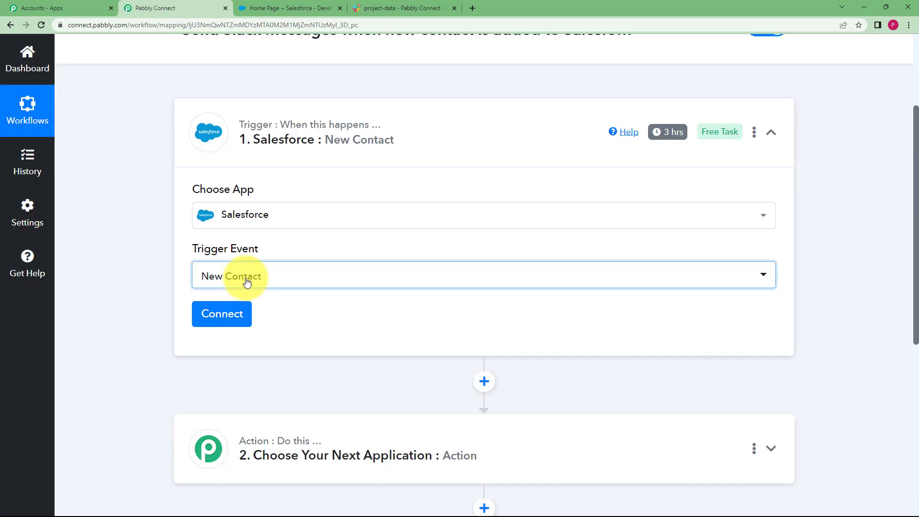
left_click(246, 282)
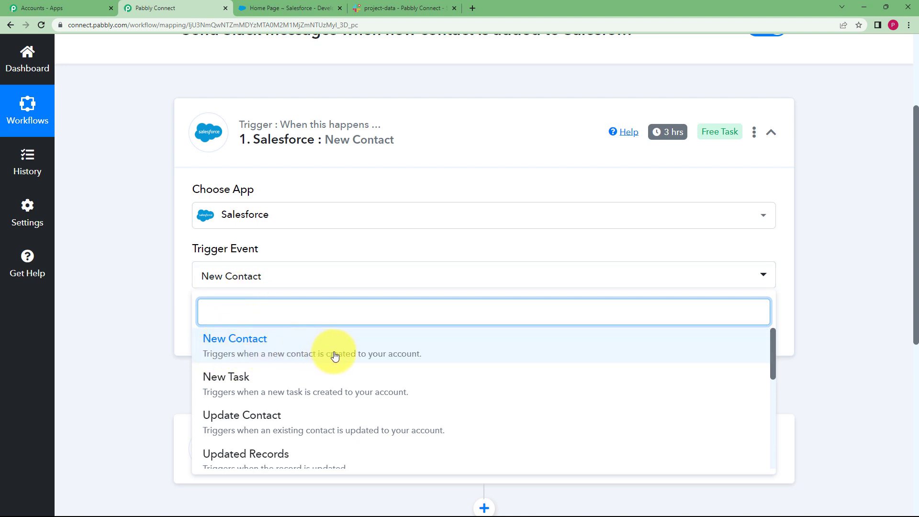
left_click(302, 273)
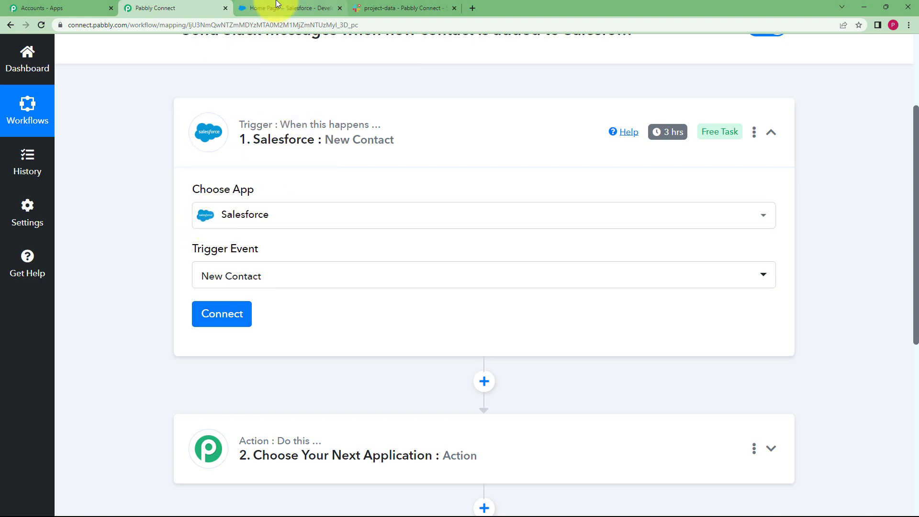
left_click(259, 8)
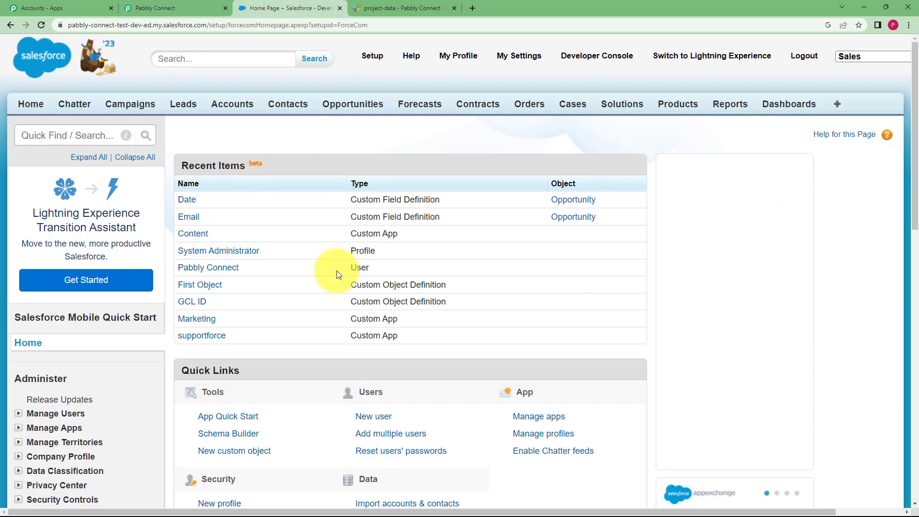
left_click(158, 9)
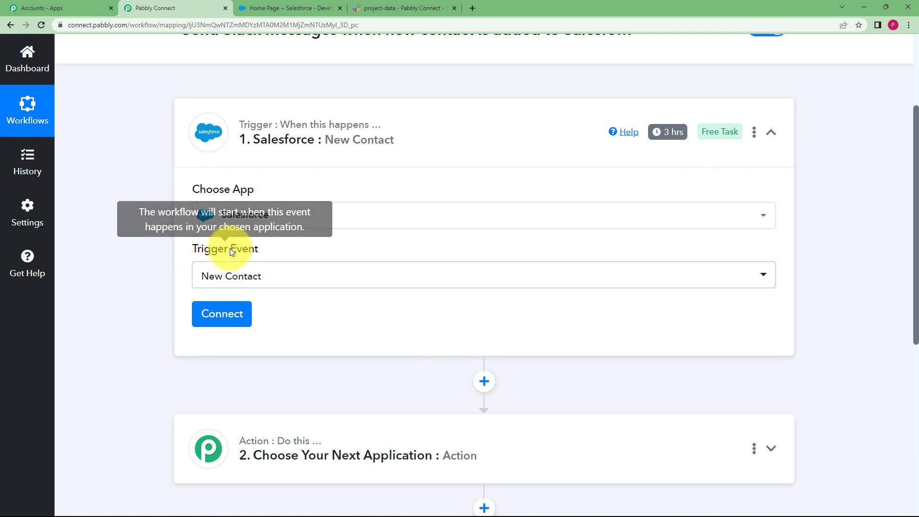
Add a new Salesforce connection to the trigger, allow its account access, and save the trigger with a test request.
left_click(241, 315)
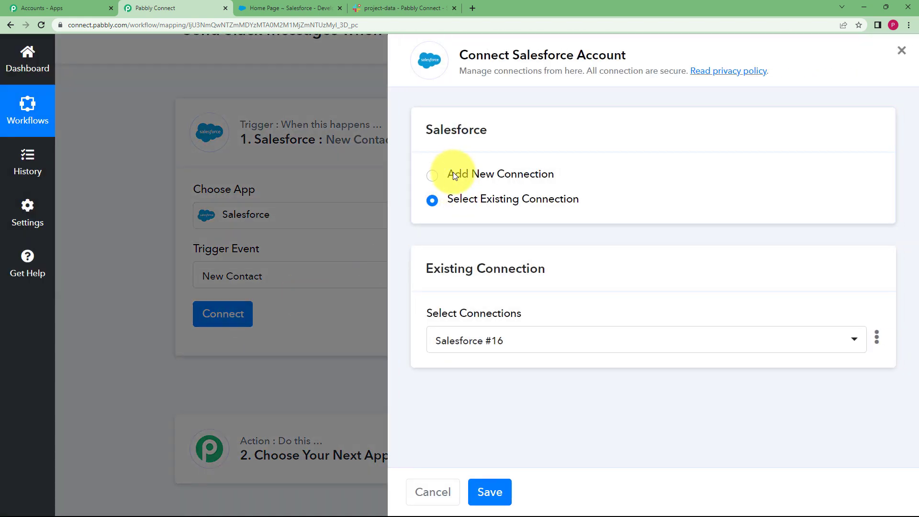
left_click(451, 174)
left_click(489, 331)
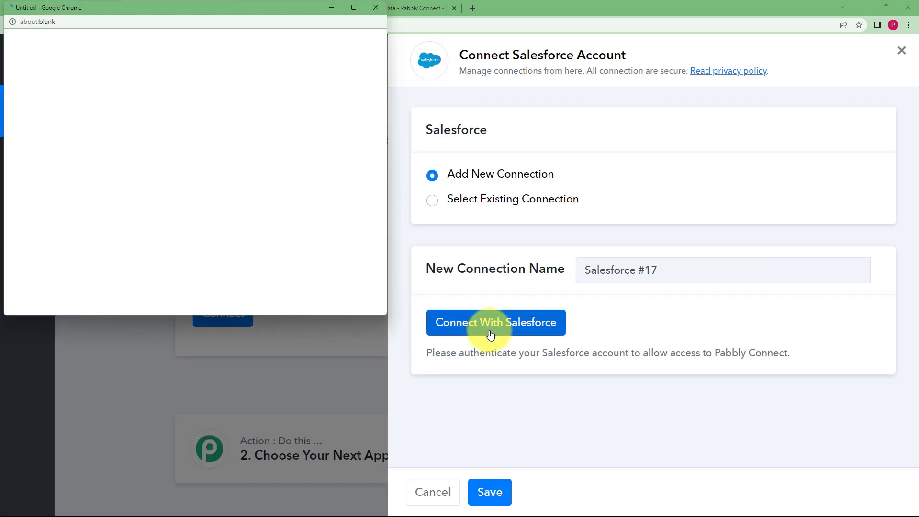
scroll(281, 173, "down", 10)
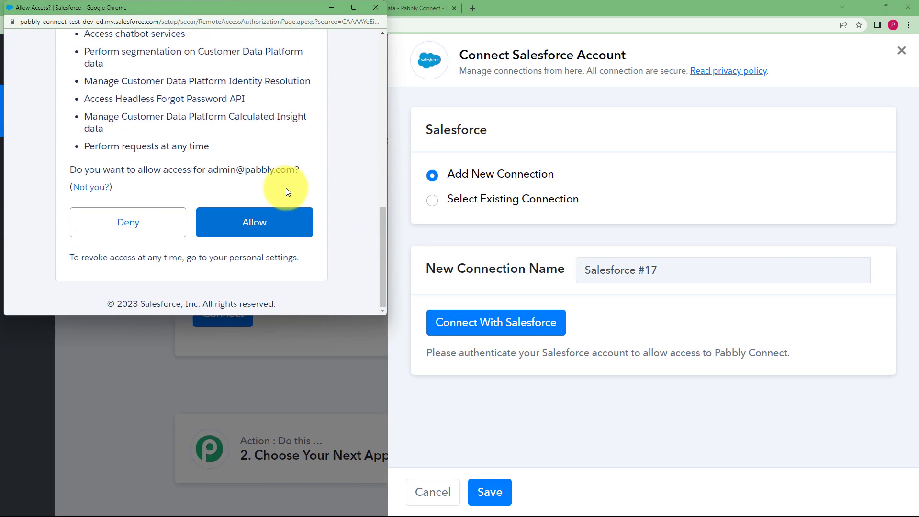
left_click(237, 218)
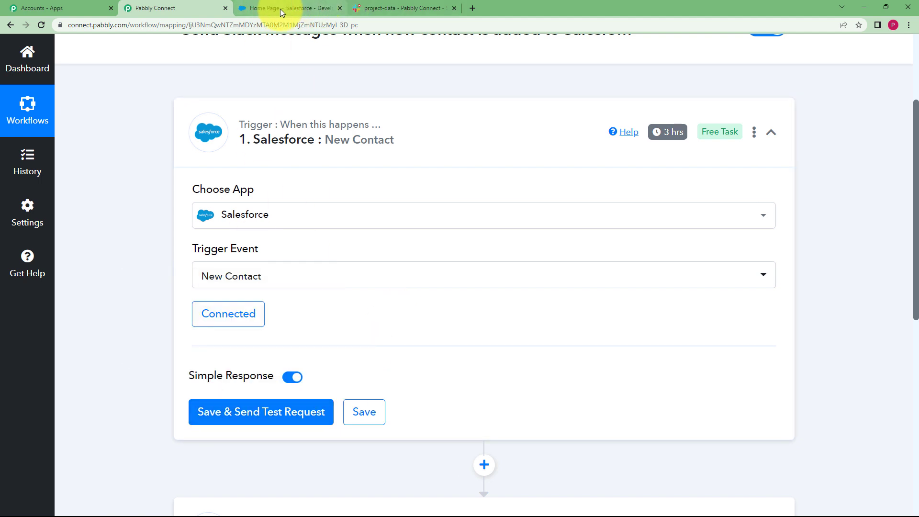
left_click(240, 408)
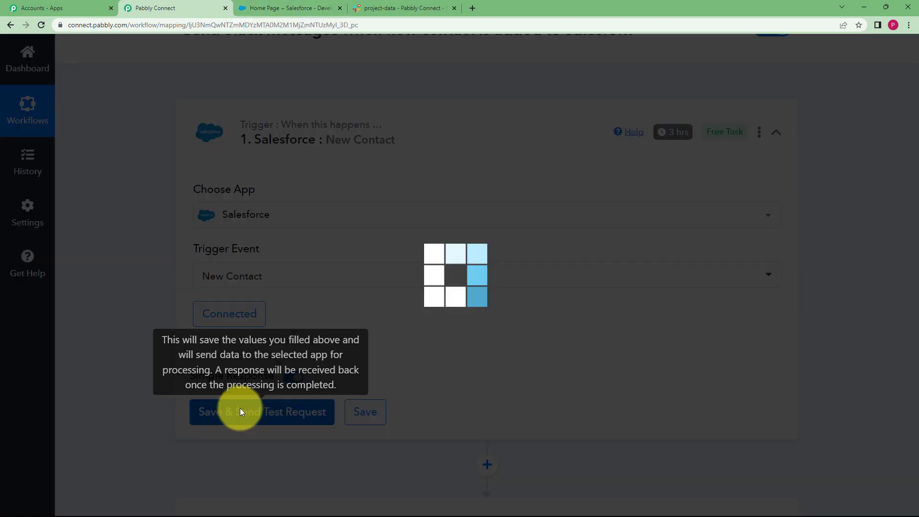
Switch to Salesforce and start a new contact from the Contacts page, dismissing the Lightning Experience prompt.
left_click(297, 5)
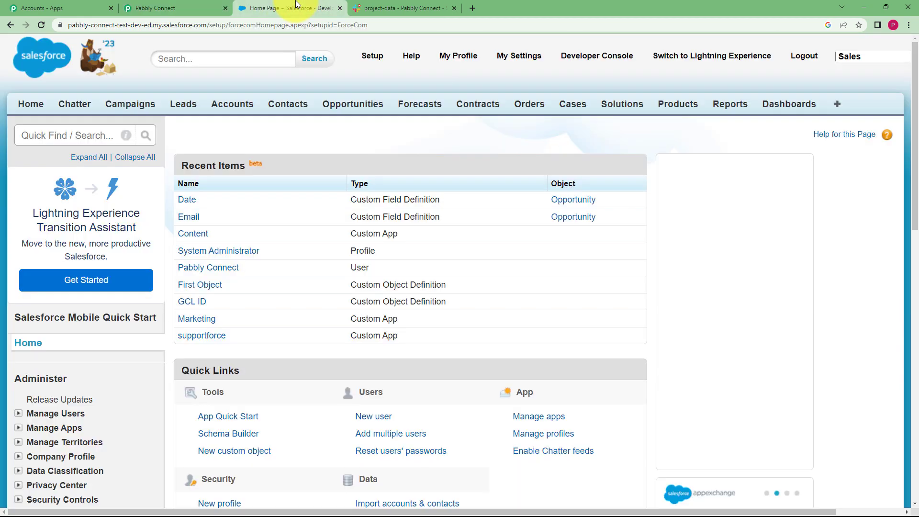
left_click(290, 106)
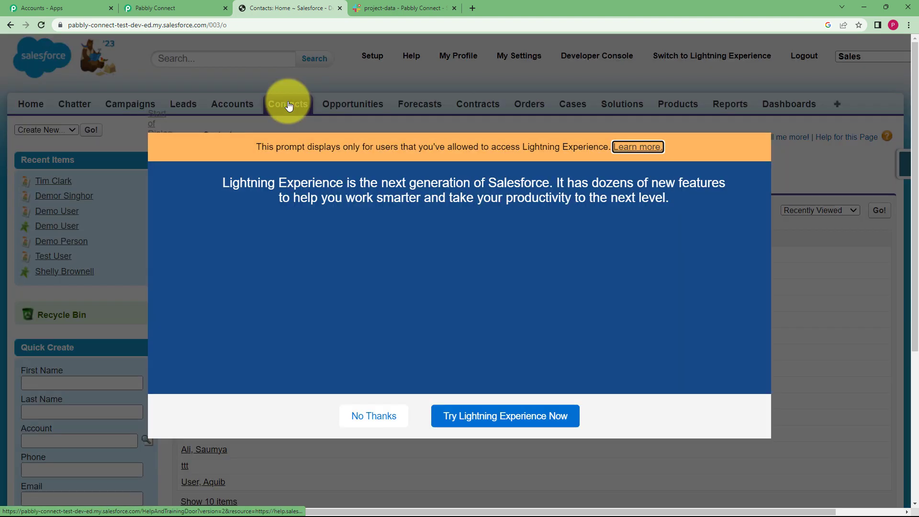
left_click(756, 121)
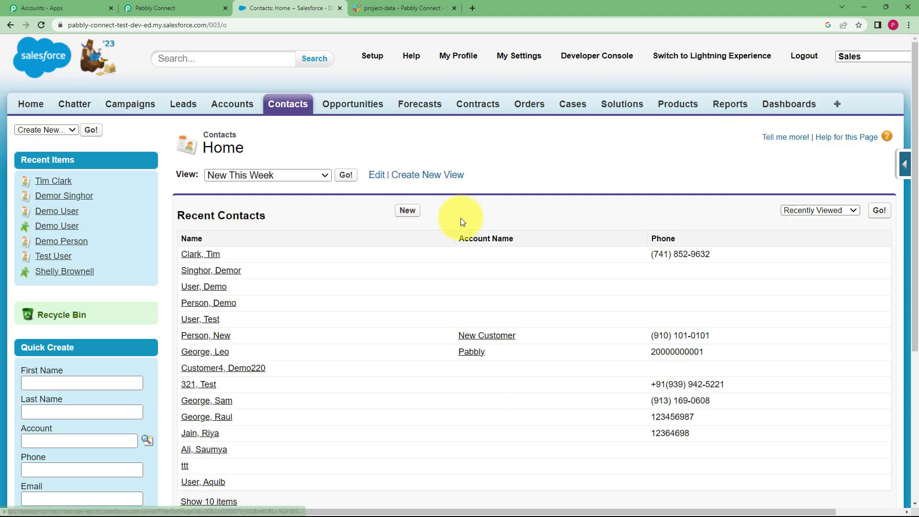
left_click(409, 212)
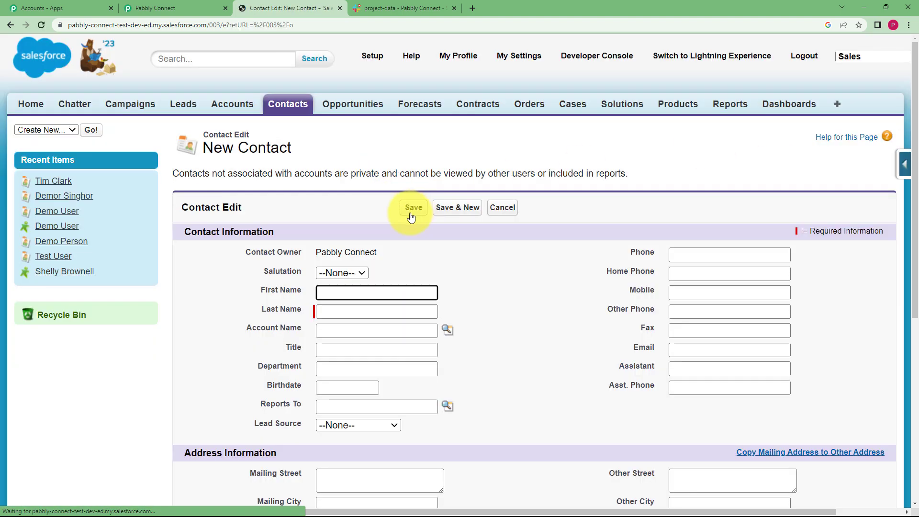
Fill in the new contact's salutation as Mr., first name, last name, and the title Customer.
left_click(343, 273)
left_click(340, 299)
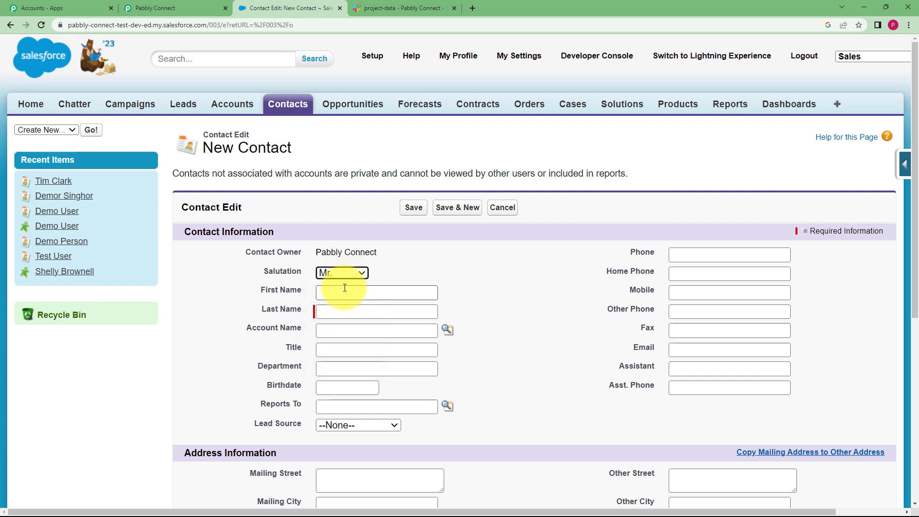
left_click(346, 293)
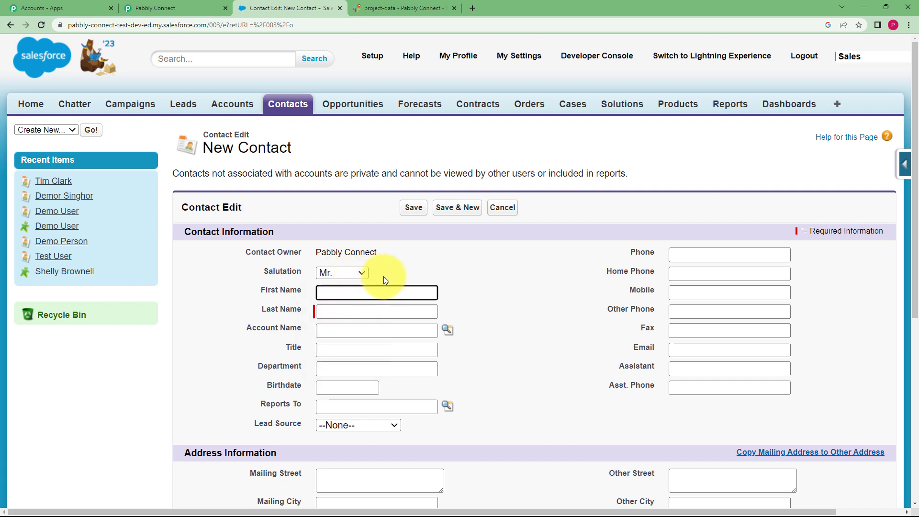
left_click(336, 313)
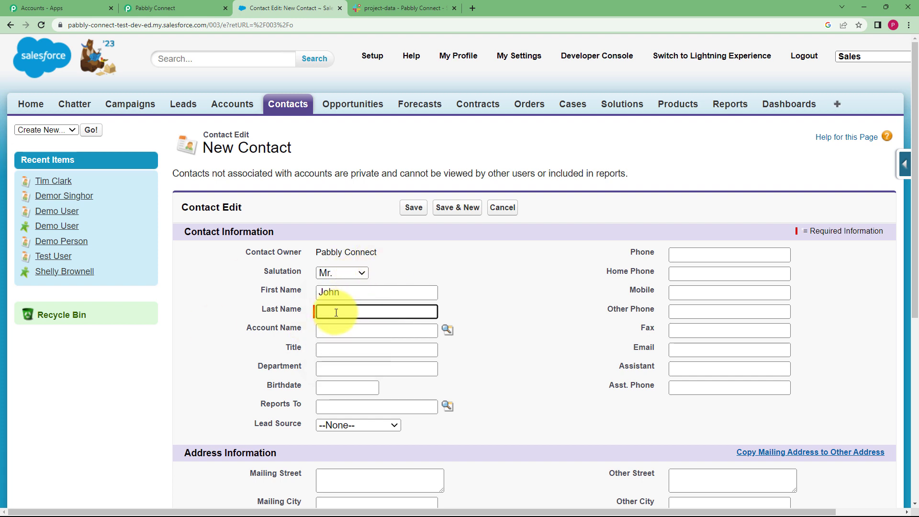
left_click(349, 350)
type("C")
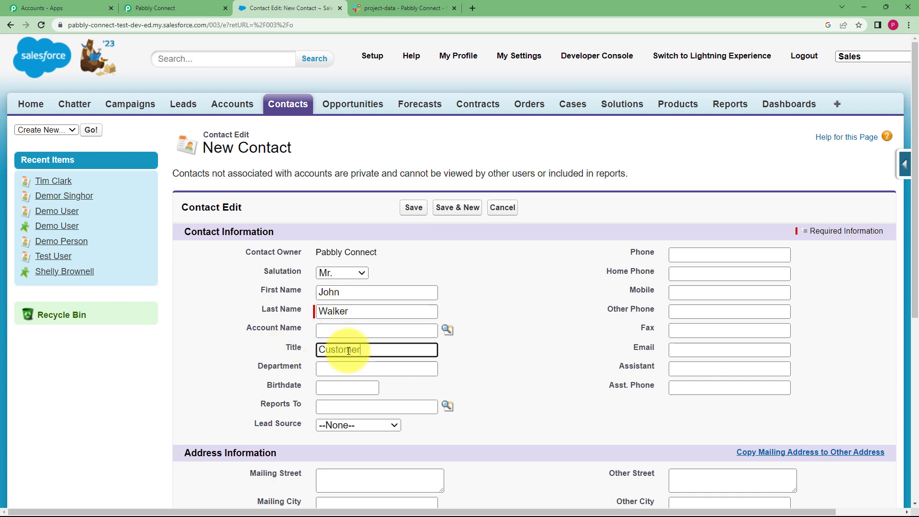
type("ustomer")
Choose the contact's birthdate, set the lead source to Phone Inquiry, and enter the mobile number.
left_click(347, 387)
left_click(427, 468)
left_click(364, 426)
left_click(357, 463)
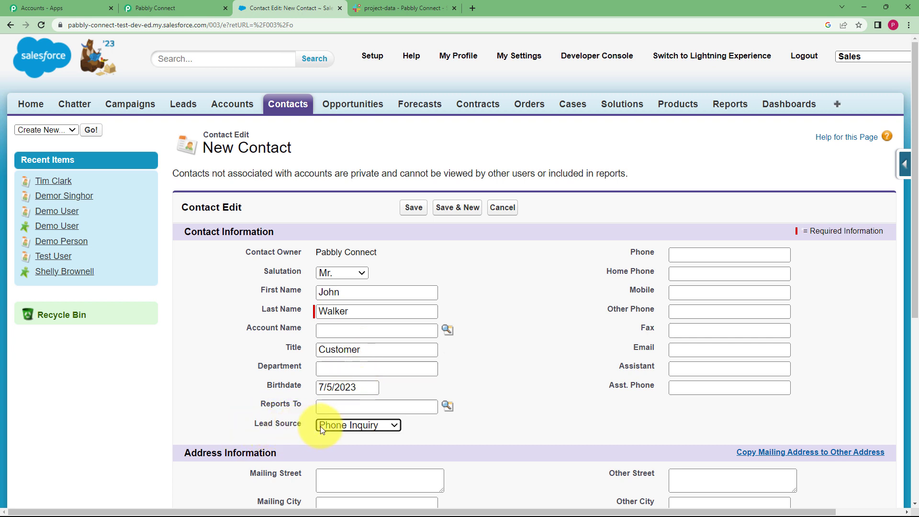
left_click(692, 292)
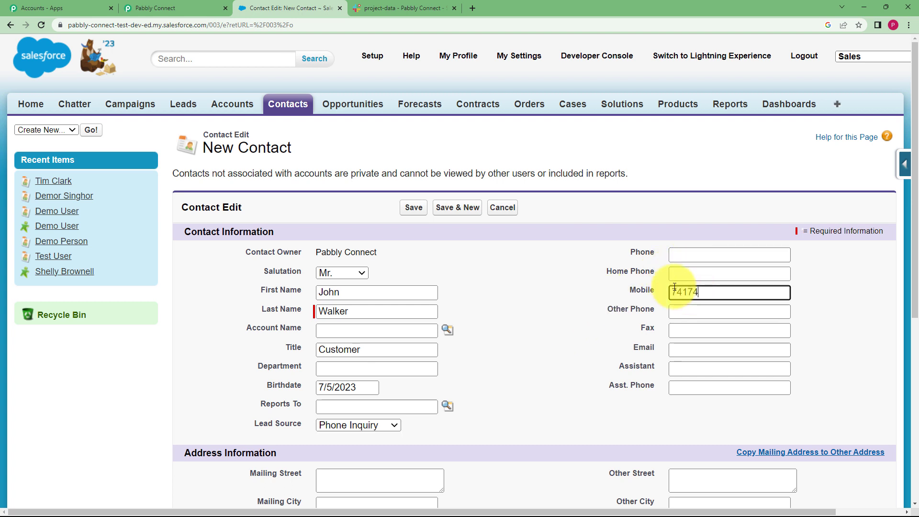
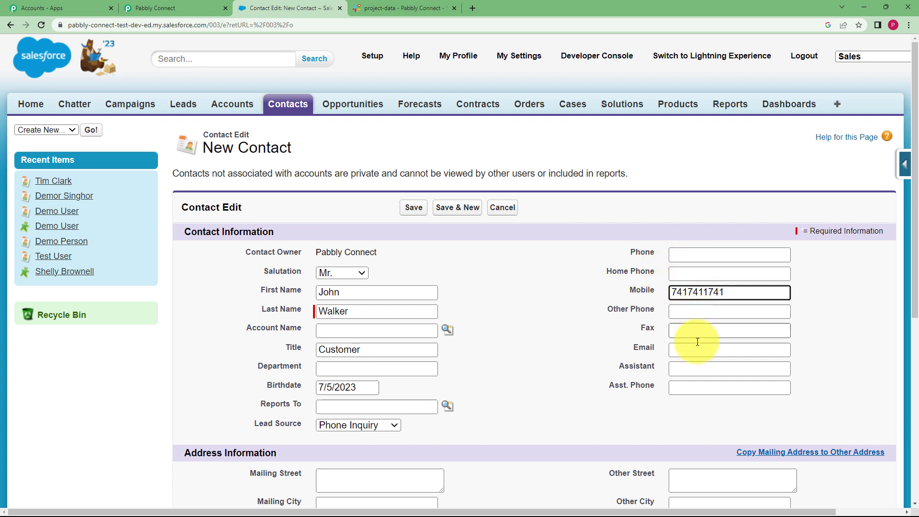
Enter the new contact's e-mail address in the contact information.
left_click(705, 345)
scroll(585, 360, "down", 6)
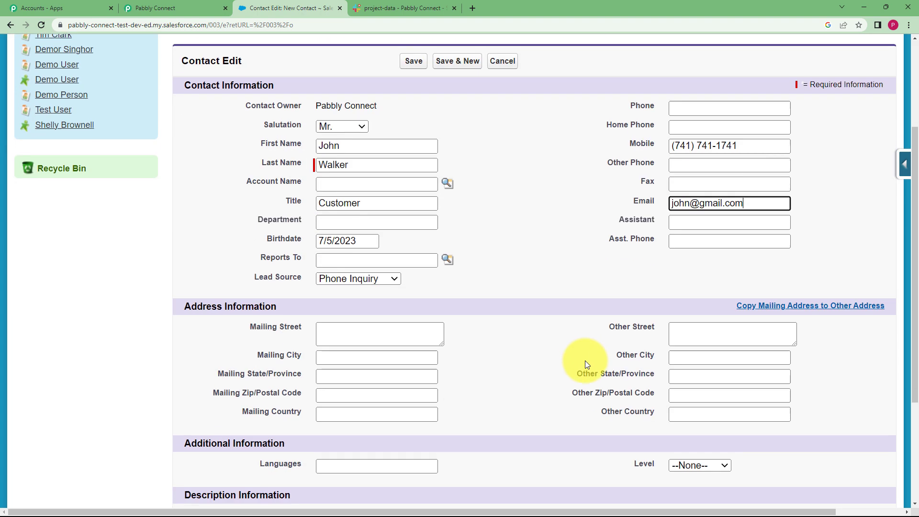
Fill in the contact's other address with the street, city and postal code, and save the contact.
left_click(689, 200)
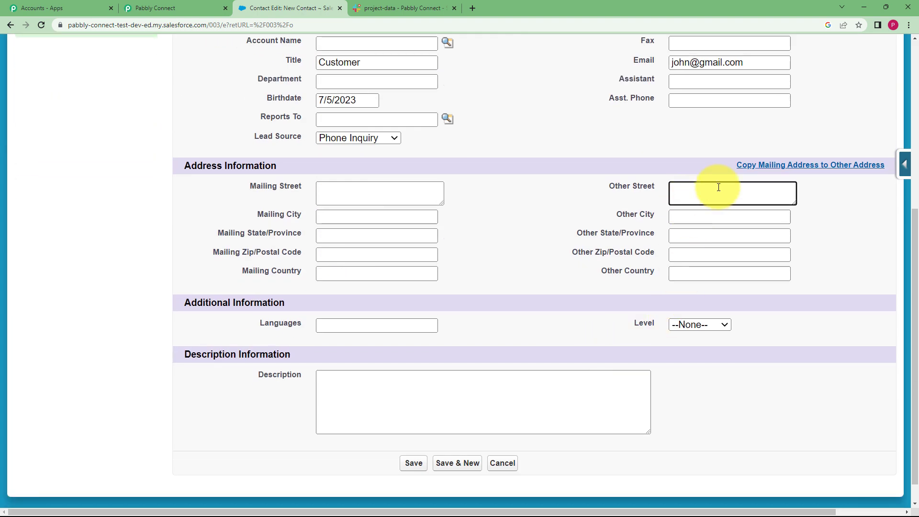
left_click(724, 216)
type("nEW CIT")
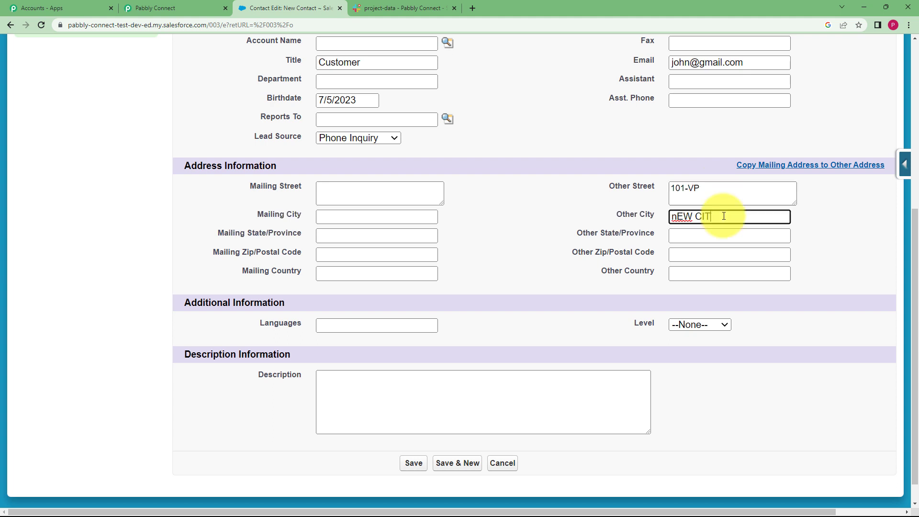
key("BackSpace")
key("BackSpace")
key("BackSpace")
key("BackSpace")
key("BackSpace")
key("BackSpace")
key("BackSpace")
type("New City")
left_click(741, 254)
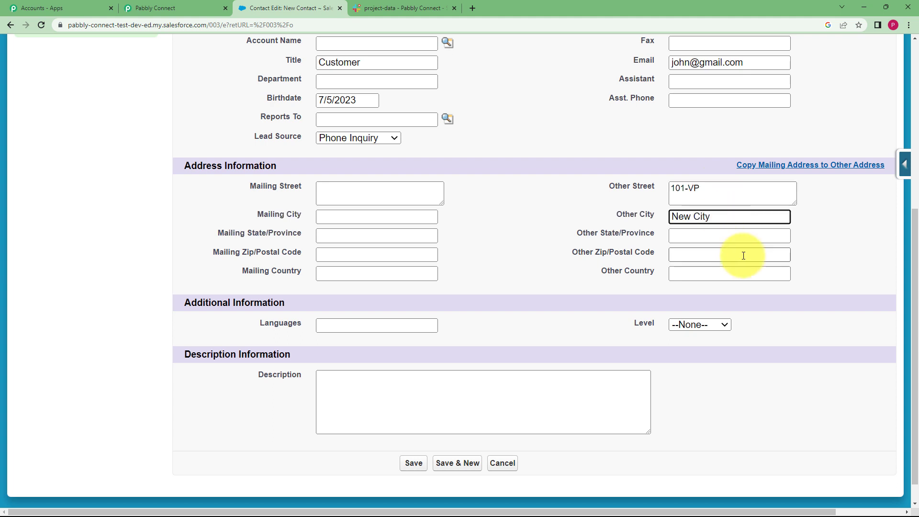
type("100027")
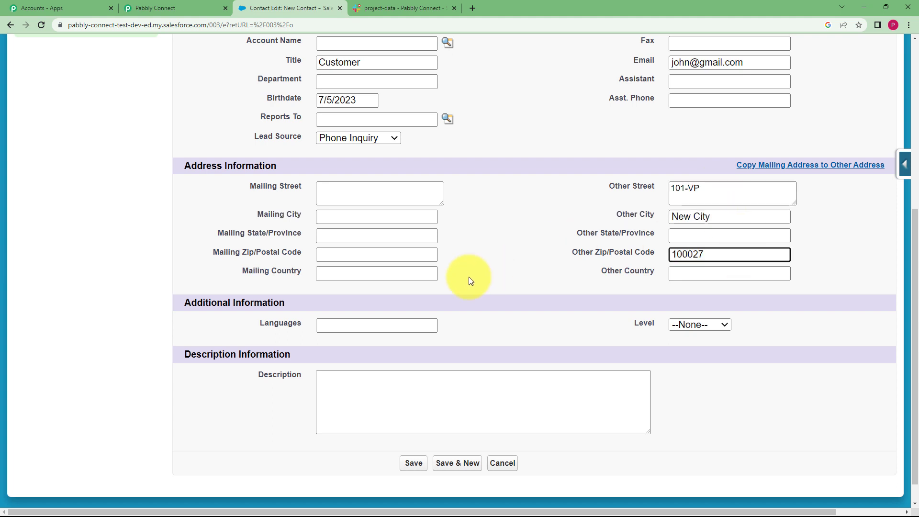
scroll(470, 276, "down", 1)
left_click(420, 438)
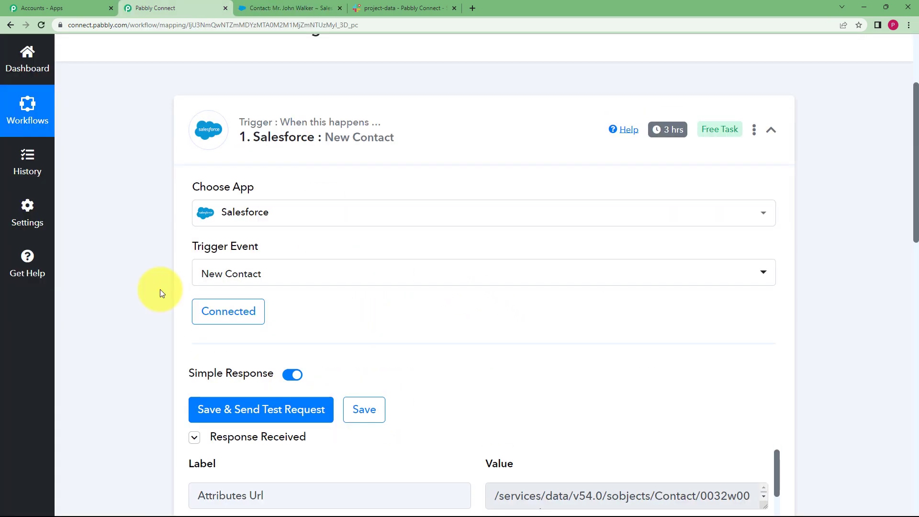
Switch to the Pabbly Connect workflow and examine the contact's title, address, name, mobile, lead source, e-mail and birthdate in the trigger response.
scroll(160, 289, "down", 1)
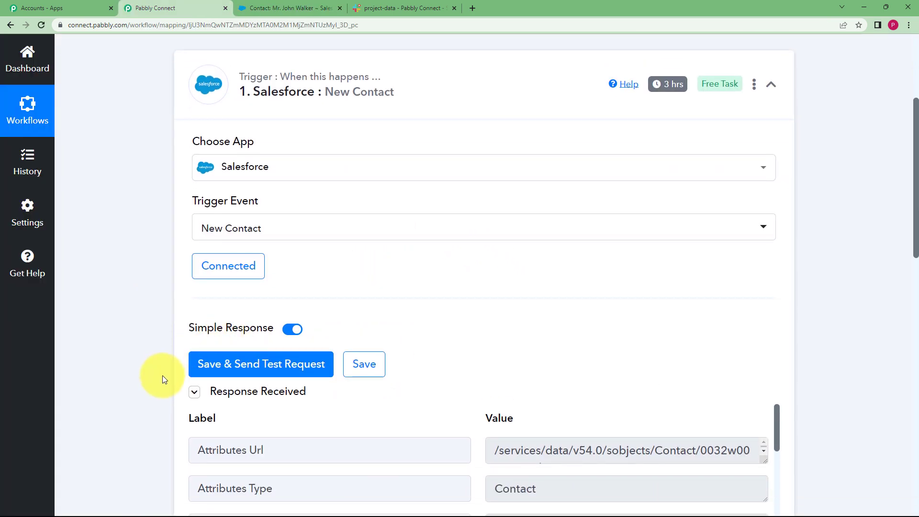
scroll(139, 334, "down", 3)
scroll(139, 334, "down", 3)
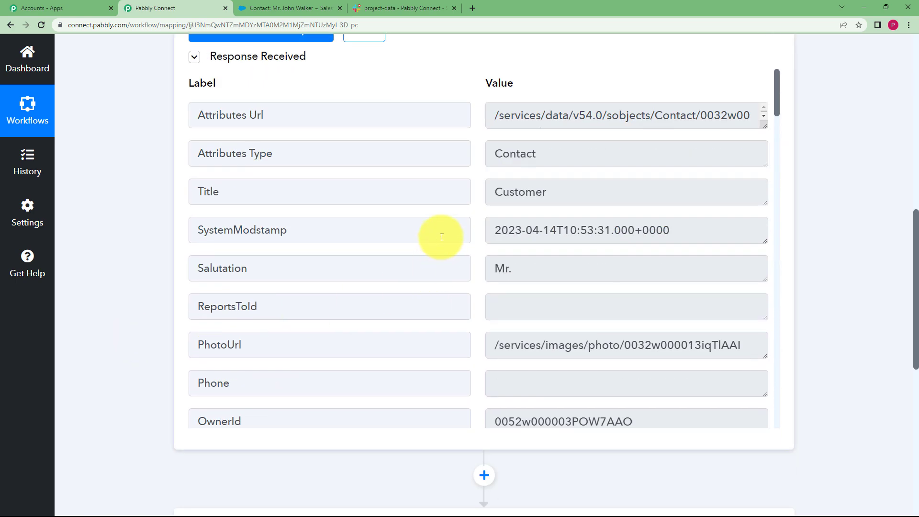
left_click(571, 201)
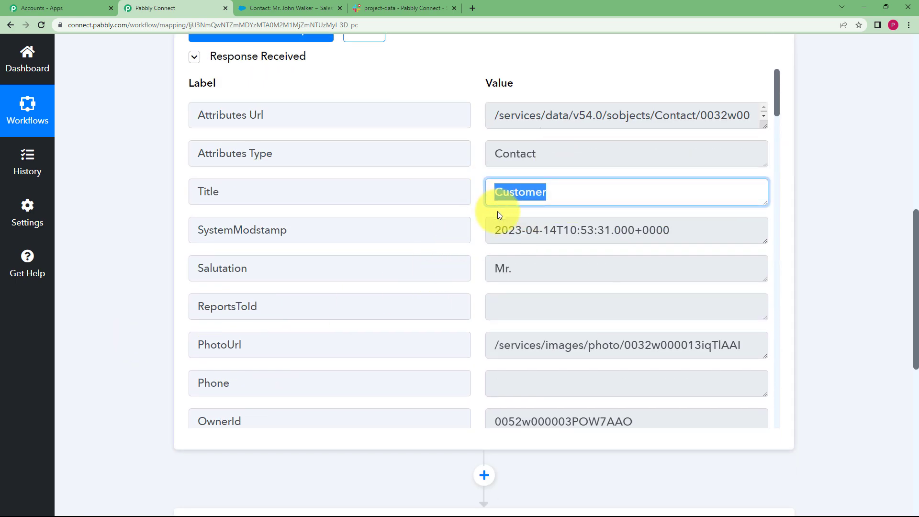
scroll(521, 243, "down", 5)
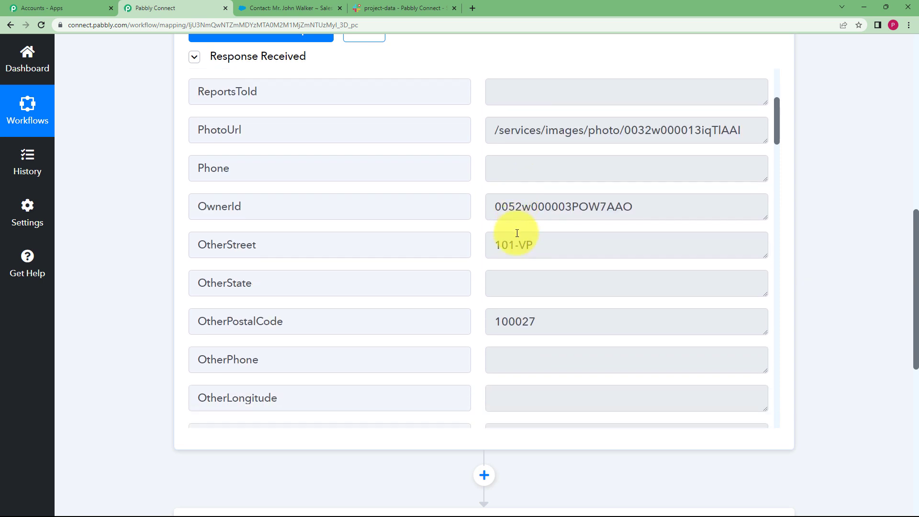
left_click(498, 221)
scroll(525, 223, "down", 10)
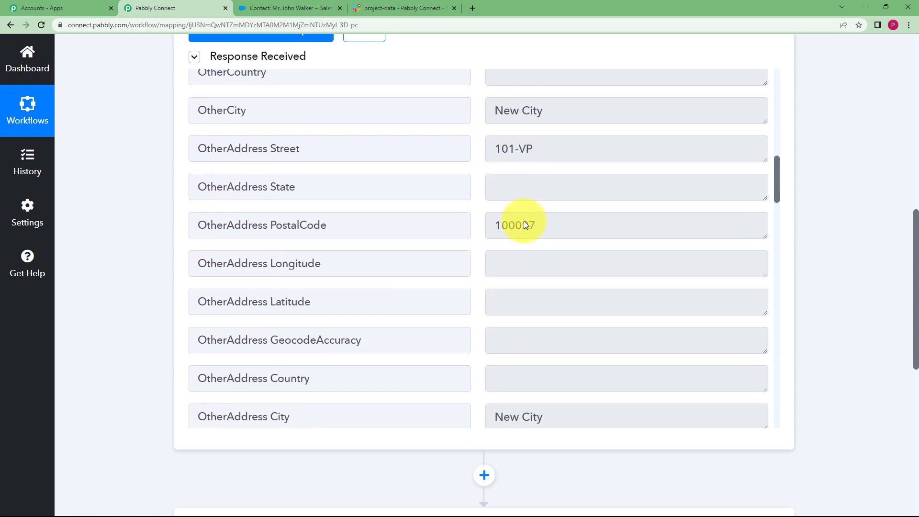
scroll(545, 165, "down", 7)
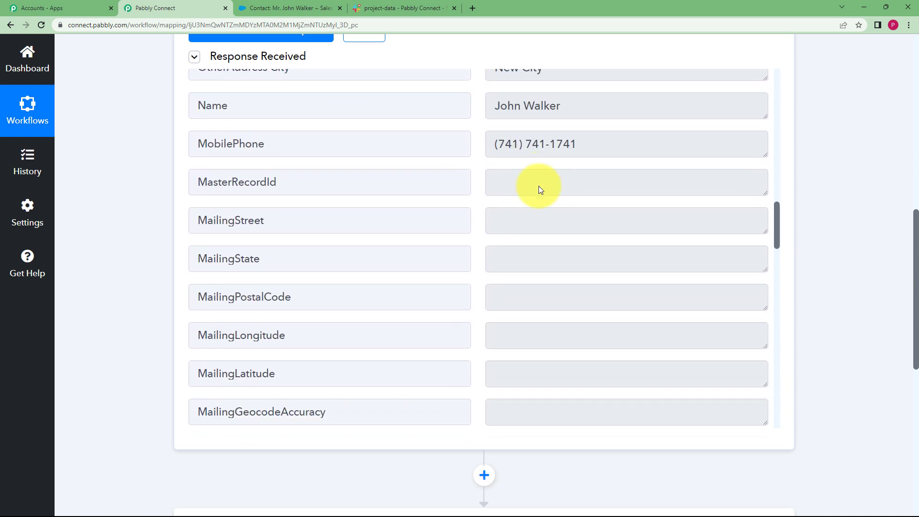
left_click(575, 111)
scroll(564, 187, "down", 10)
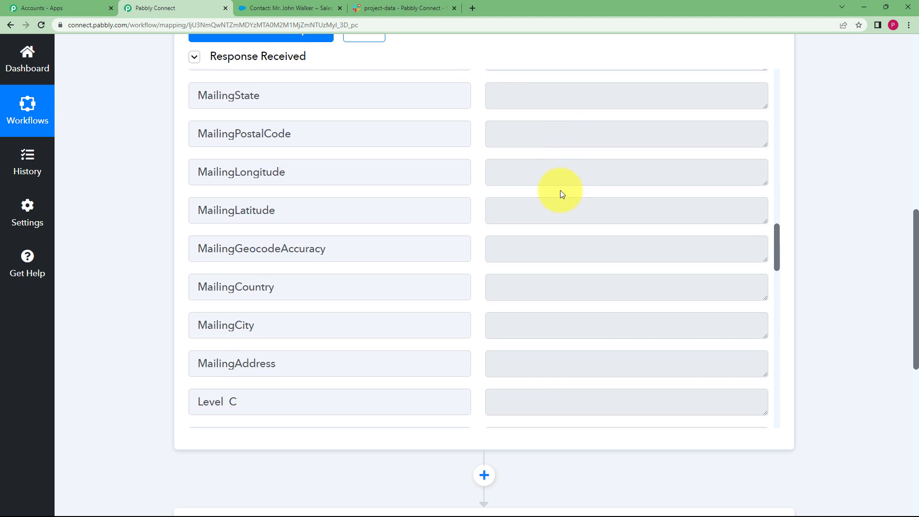
scroll(519, 244, "down", 3)
scroll(536, 201, "up", 3)
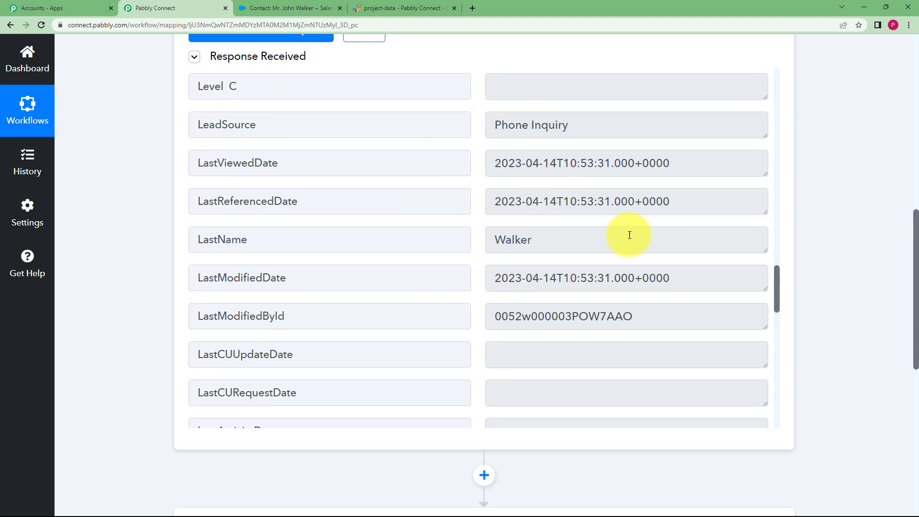
left_click(578, 122)
scroll(516, 193, "down", 15)
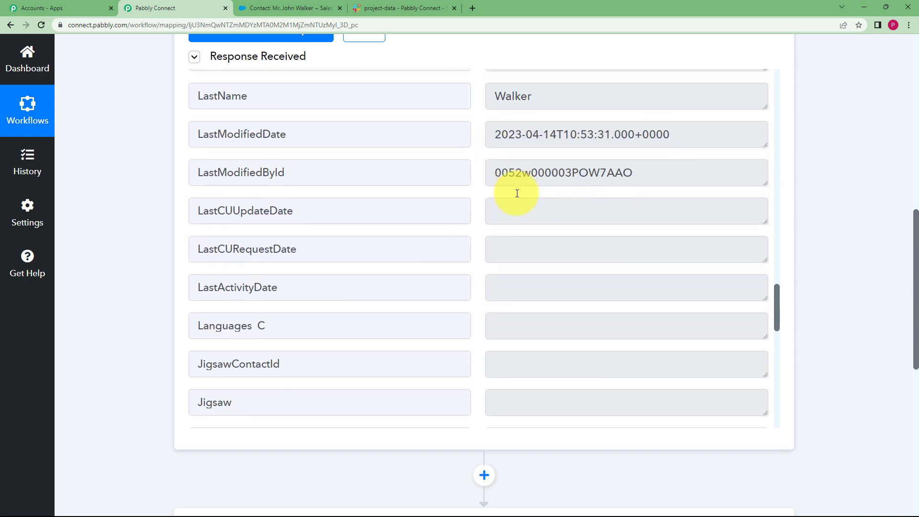
scroll(514, 197, "down", 4)
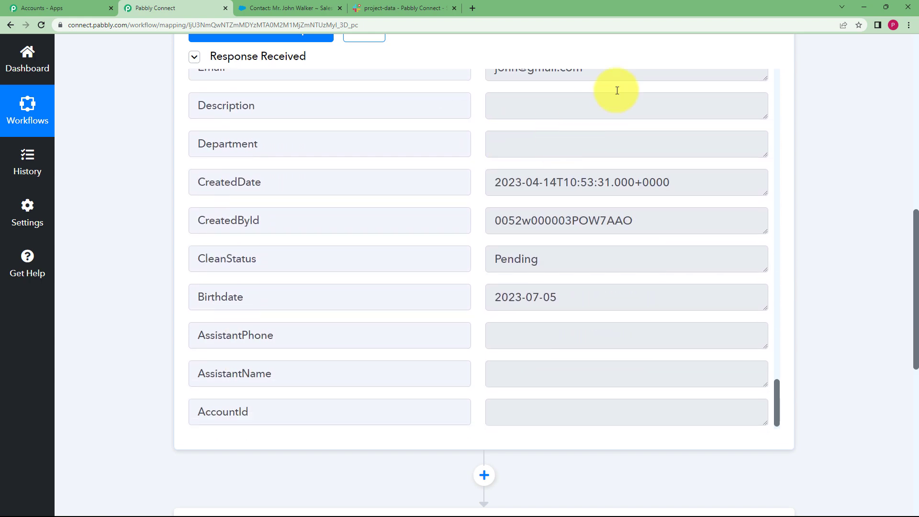
scroll(147, 260, "up", 8)
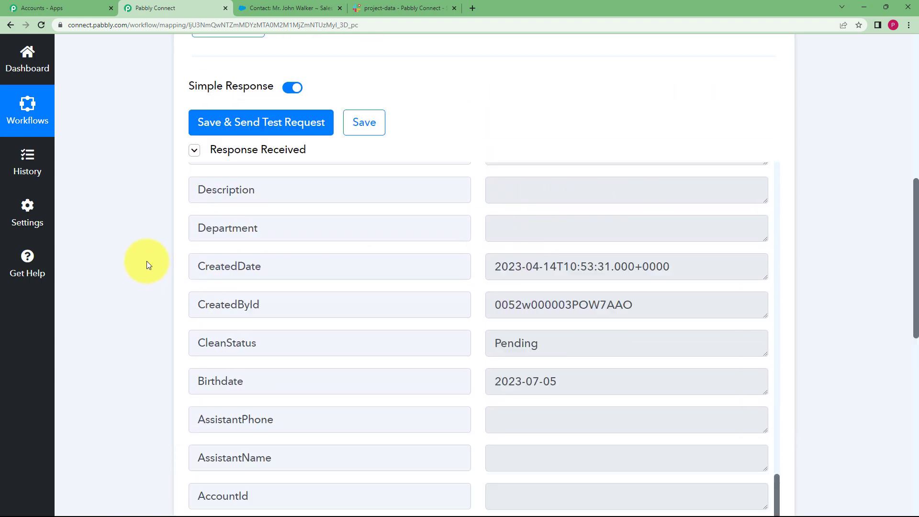
scroll(147, 257, "up", 3)
Collapse the Salesforce trigger and choose Slack as the app for the workflow's action step.
left_click(287, 283)
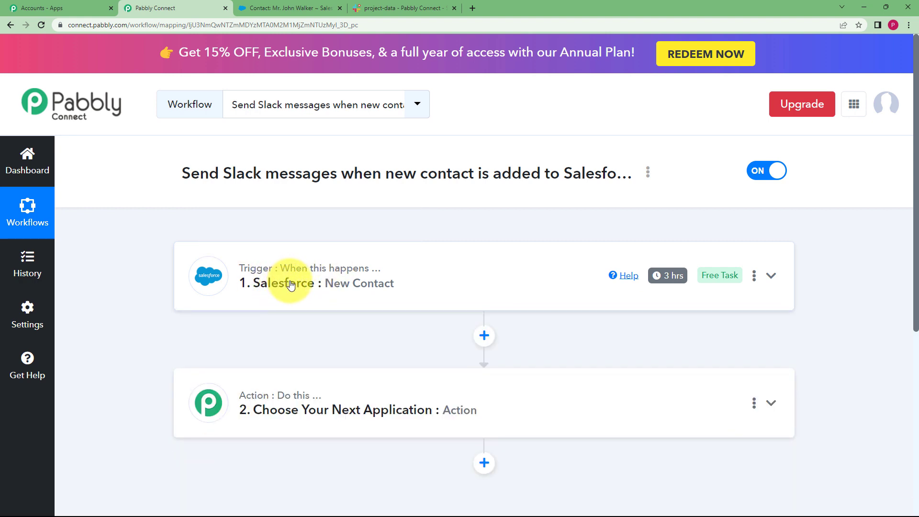
left_click(293, 428)
scroll(170, 341, "down", 3)
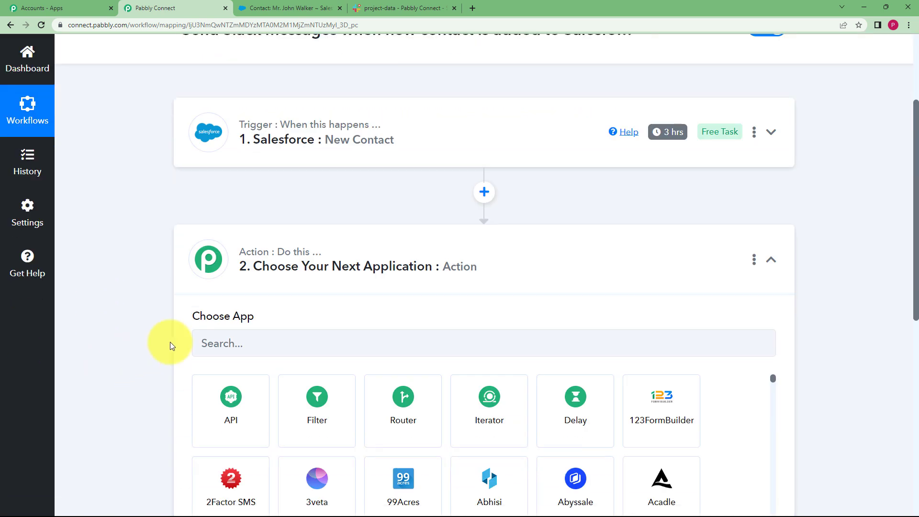
left_click(205, 345)
type("slack")
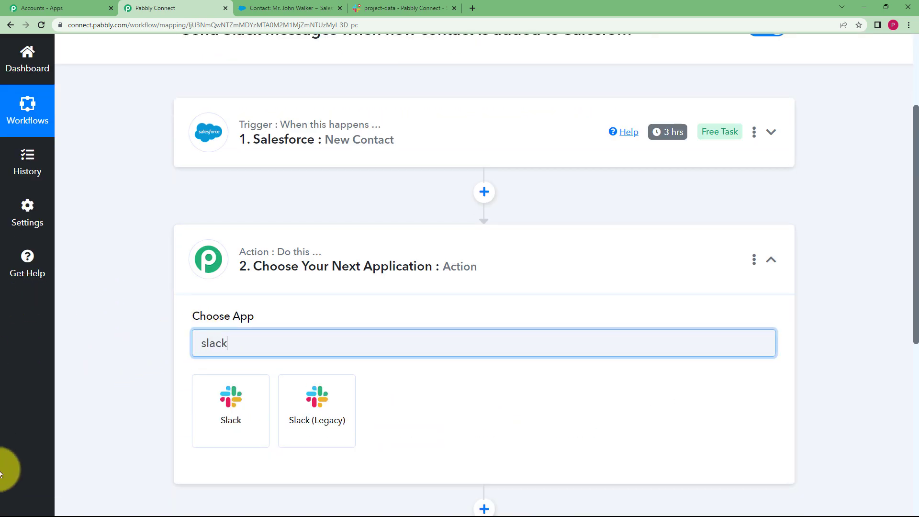
left_click(247, 420)
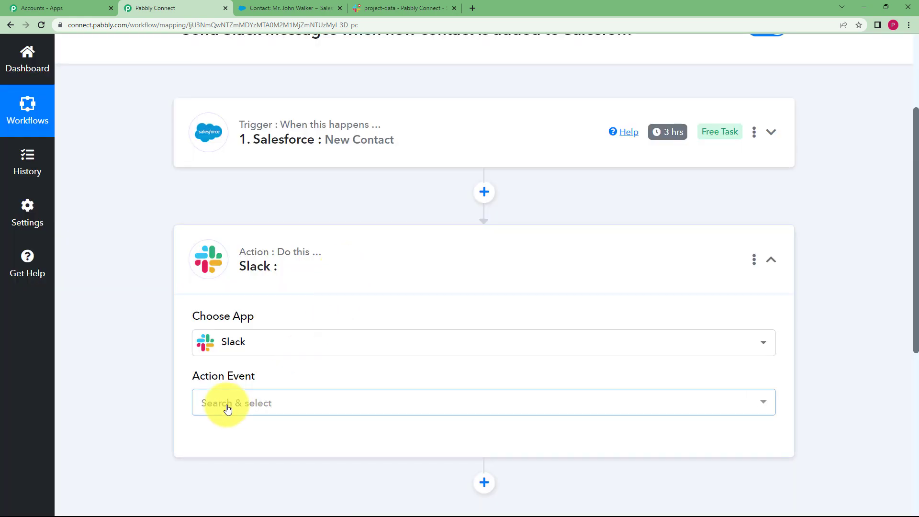
Set the Slack action event to Send Channel Message and start adding a new Slack connection.
left_click(233, 402)
left_click(261, 146)
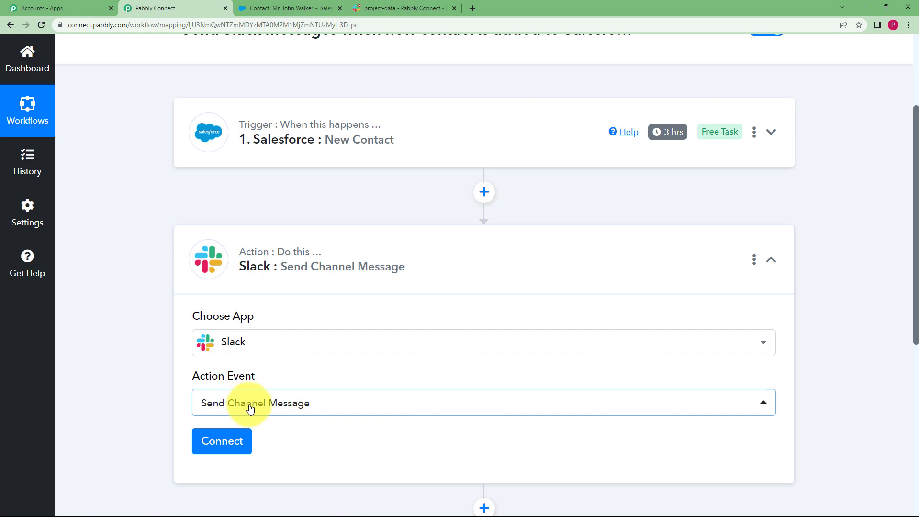
scroll(144, 426, "down", 3)
left_click(212, 302)
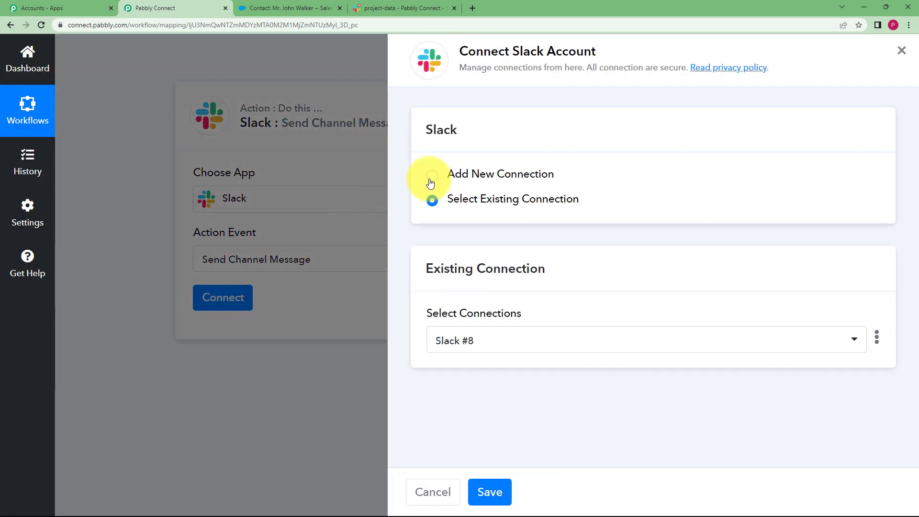
left_click(430, 179)
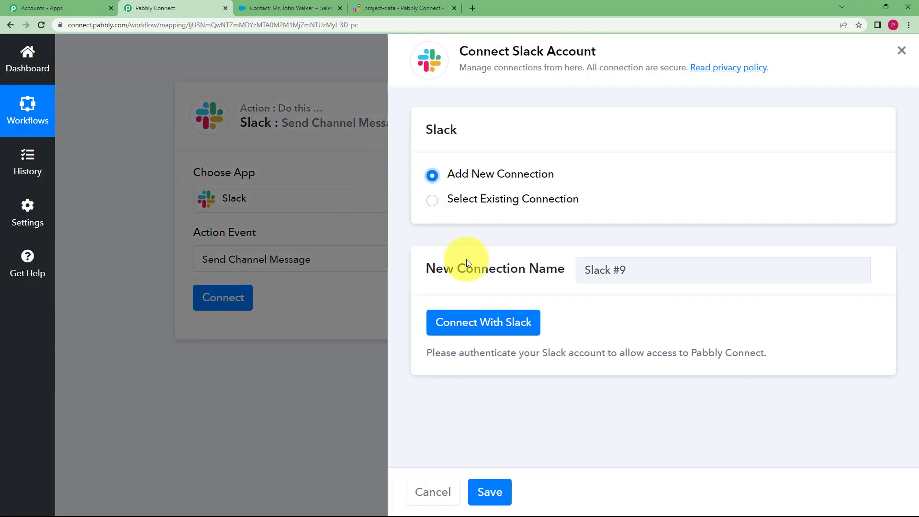
left_click(503, 323)
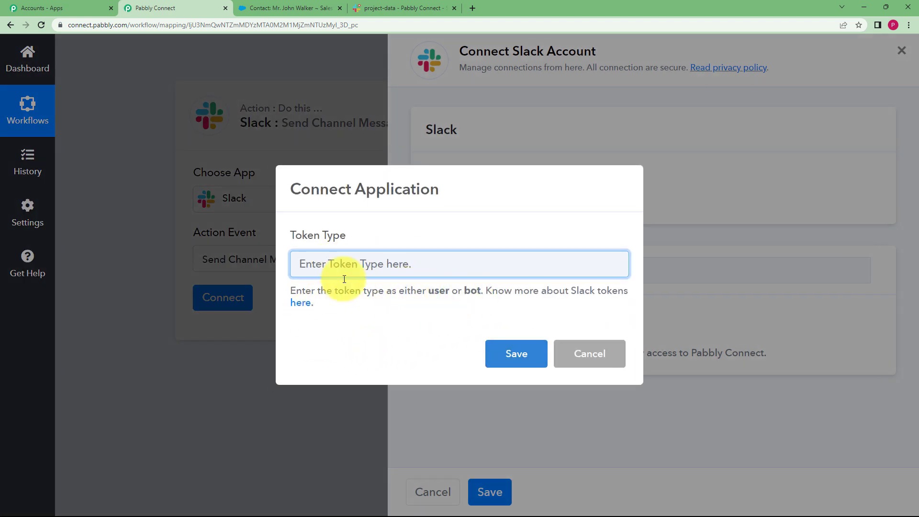
Open the help thread on Slack tokens and compare the permissions of the user and bot token types.
left_click(300, 303)
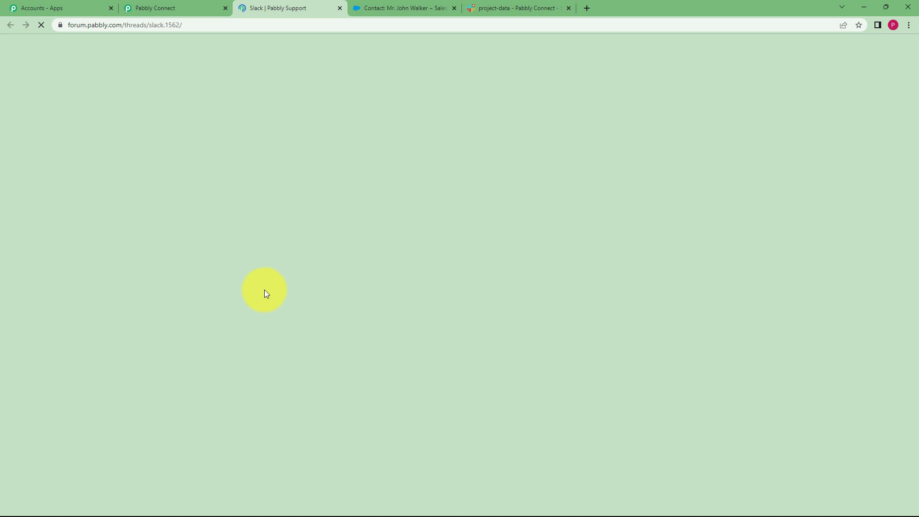
scroll(125, 375, "down", 5)
scroll(128, 371, "down", 10)
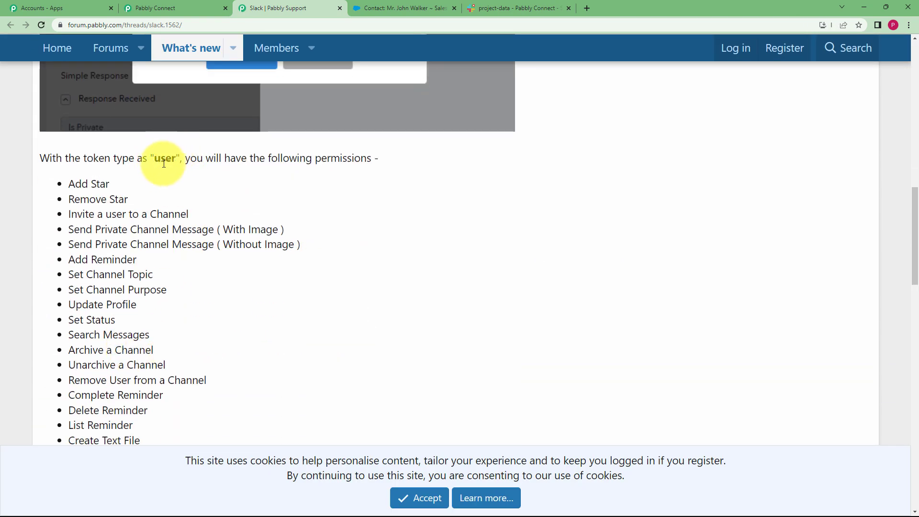
scroll(185, 234, "down", 4)
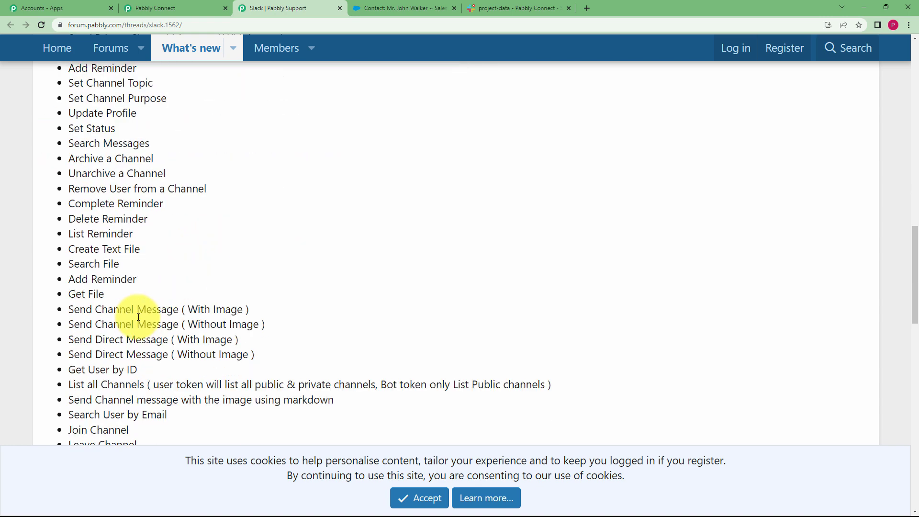
scroll(144, 311, "up", 4)
scroll(158, 292, "down", 1)
scroll(160, 305, "down", 1)
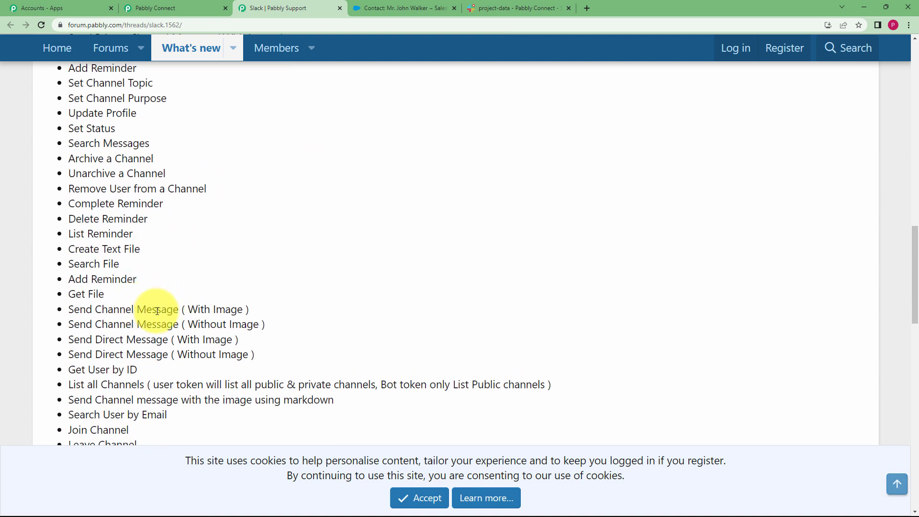
scroll(218, 321, "up", 8)
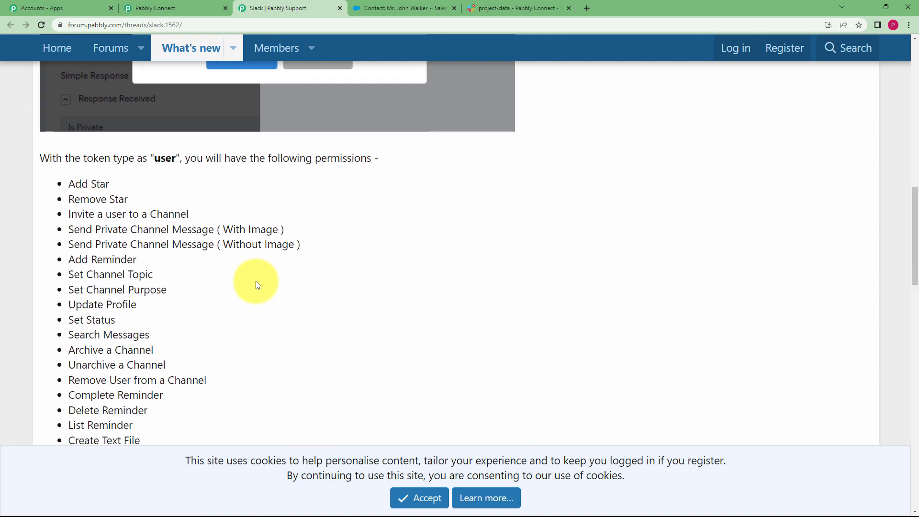
scroll(159, 322, "down", 15)
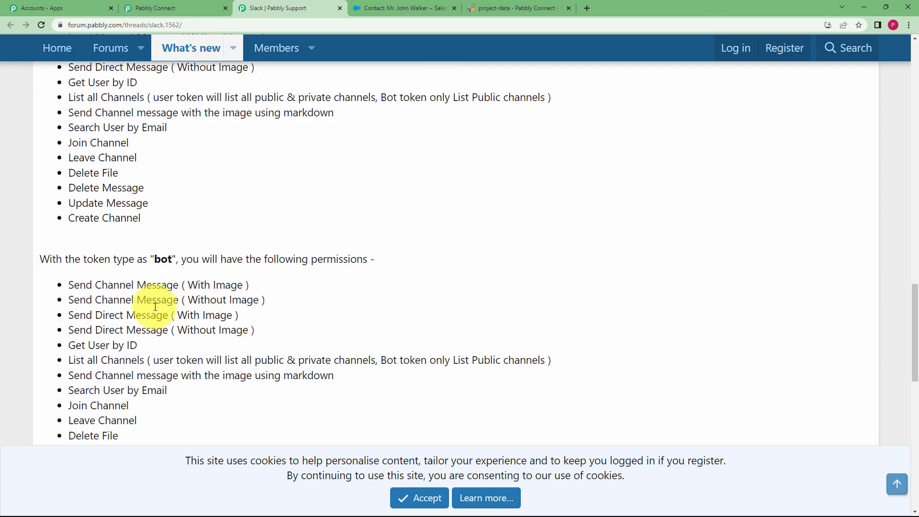
scroll(208, 185, "up", 6)
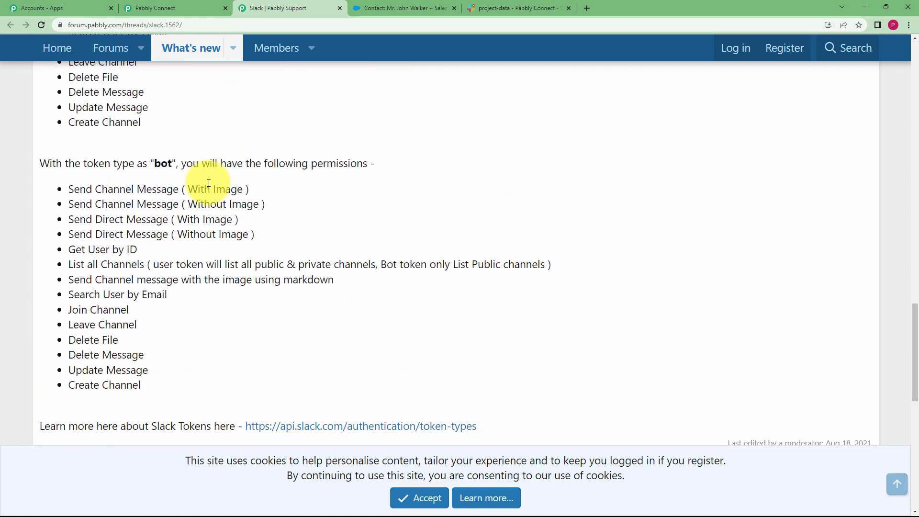
Return to the Pabbly Connect workflow, set the Slack token type to bot and authorize Pabbly Connect's access to the Slack workspace.
left_click(167, 8)
type("bot")
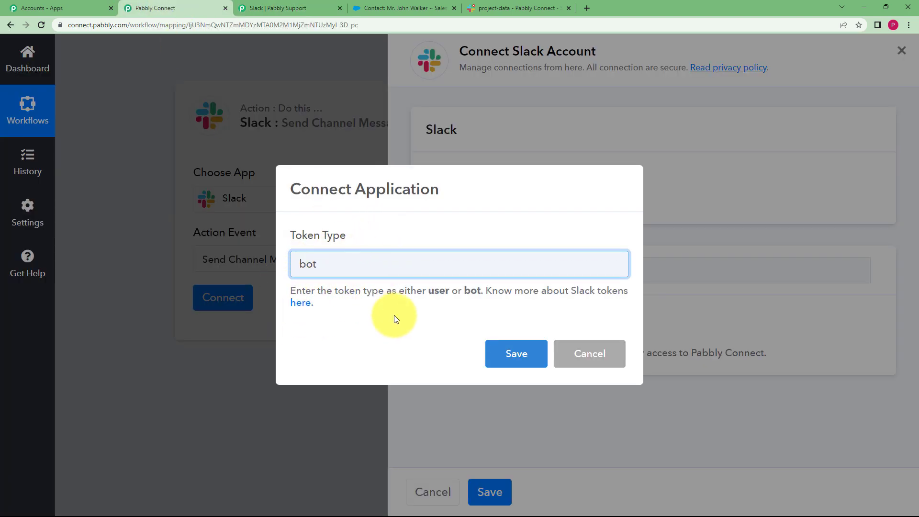
left_click(498, 355)
left_click(484, 322)
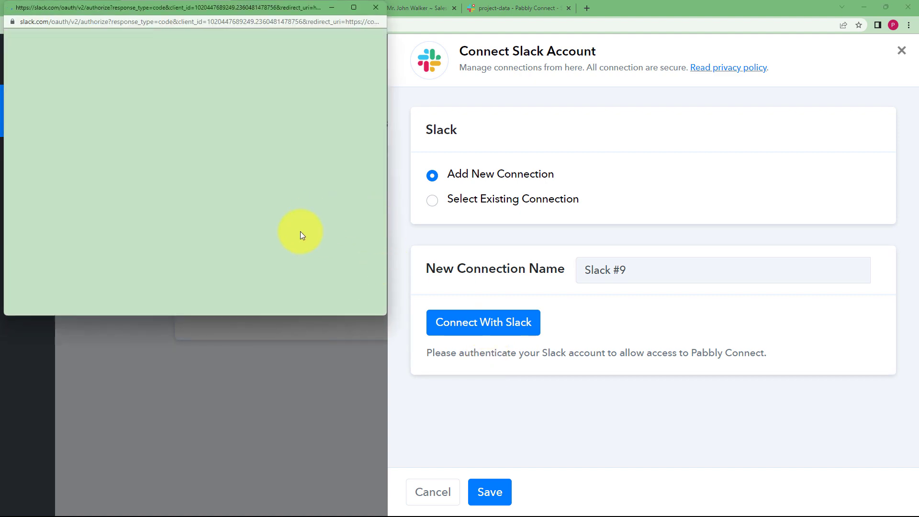
scroll(235, 201, "down", 8)
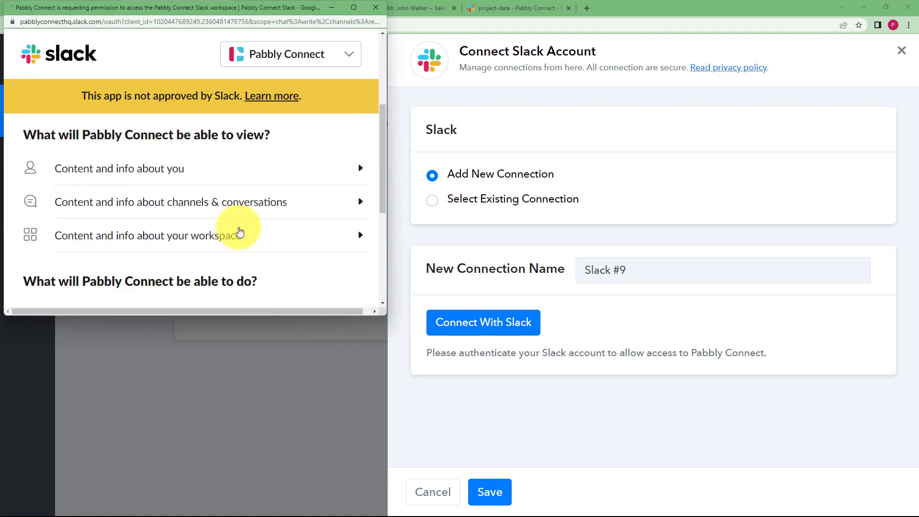
scroll(234, 225, "down", 5)
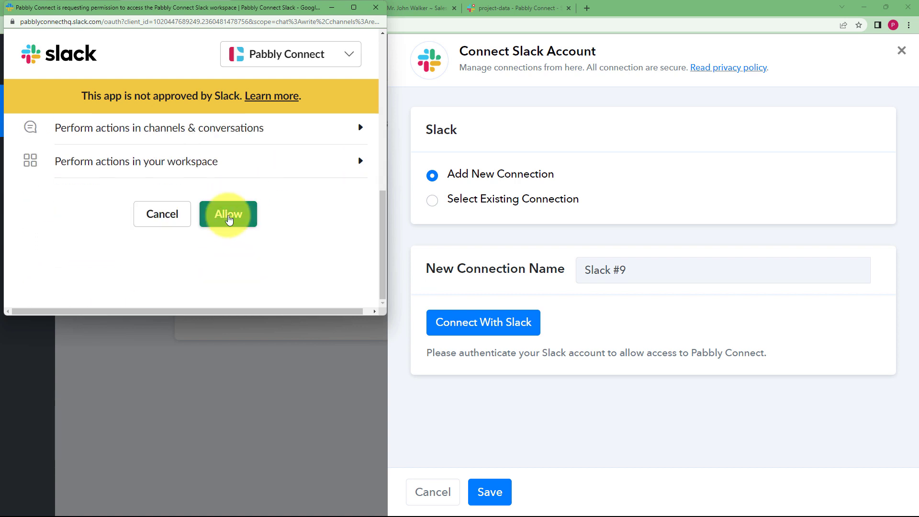
left_click(229, 217)
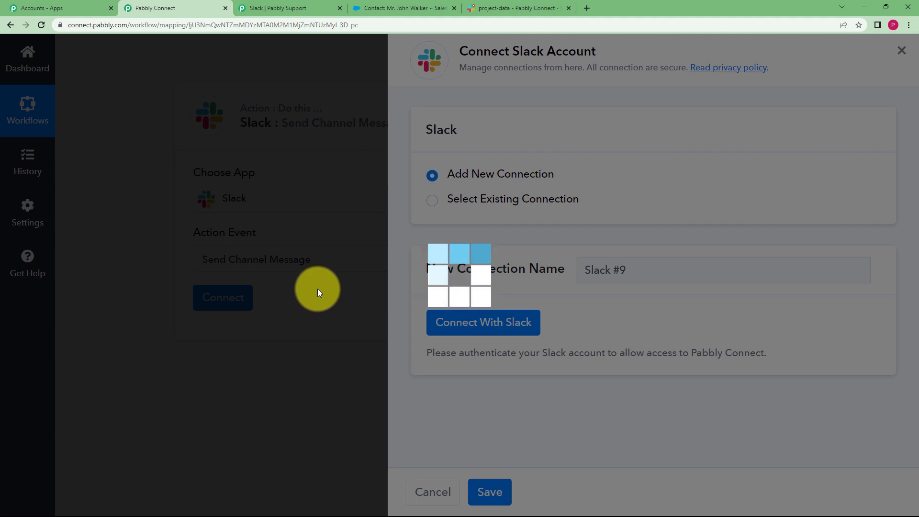
Look up the pabbly-test channel in Slack and select it as the channel for the workflow's Send Channel Message action.
scroll(175, 186, "up", 4)
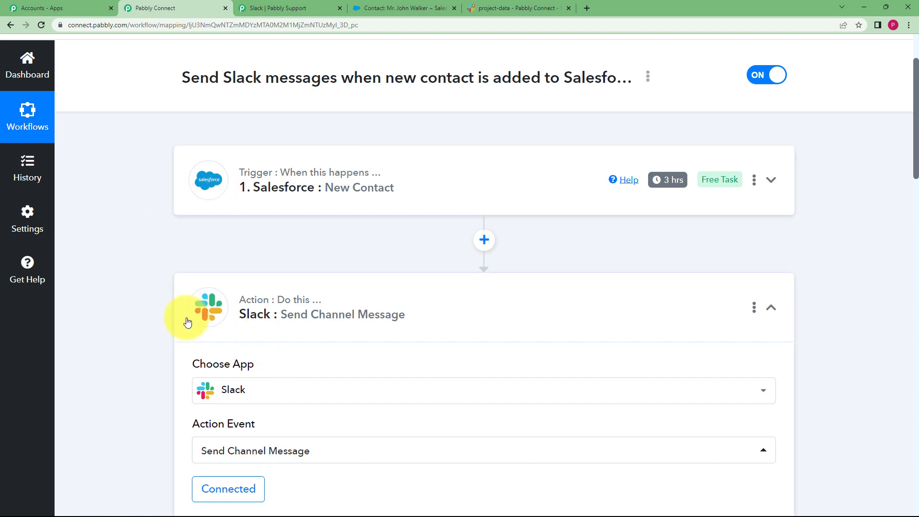
scroll(197, 307, "down", 3)
scroll(137, 329, "down", 4)
left_click(227, 244)
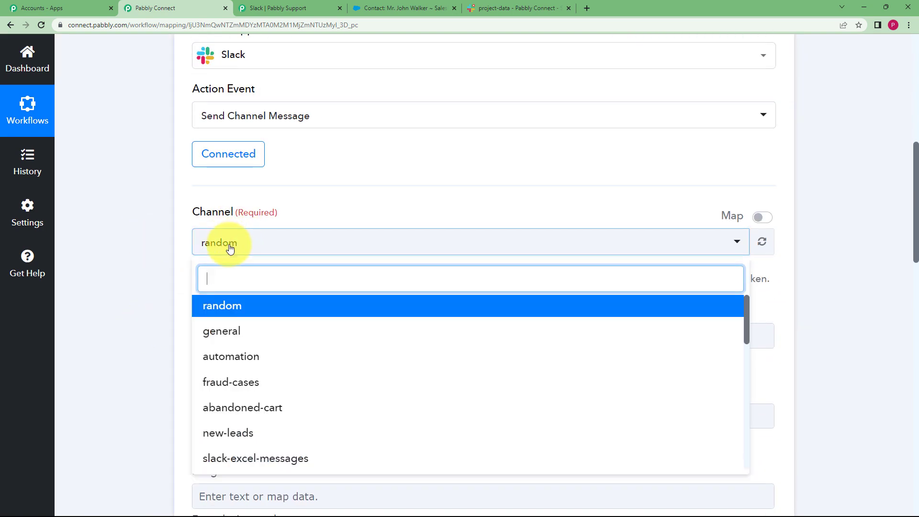
left_click(493, 9)
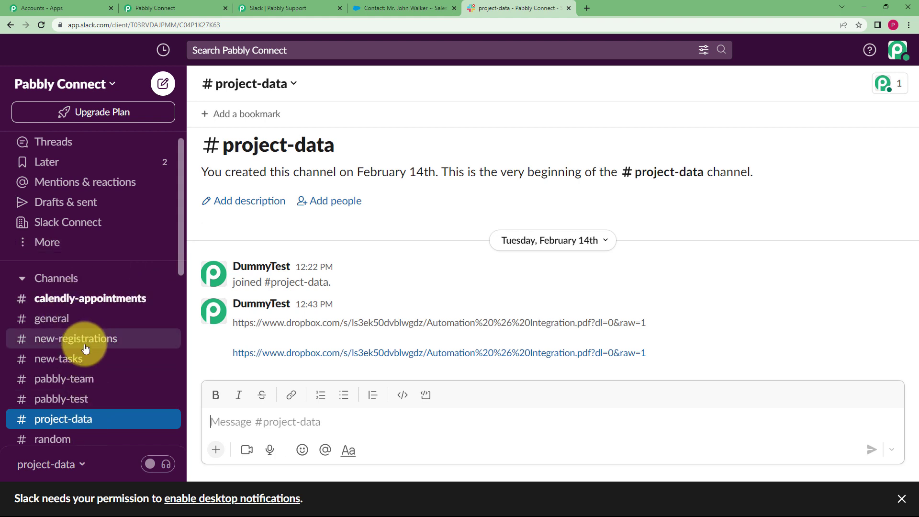
scroll(89, 348, "down", 3)
left_click(92, 296)
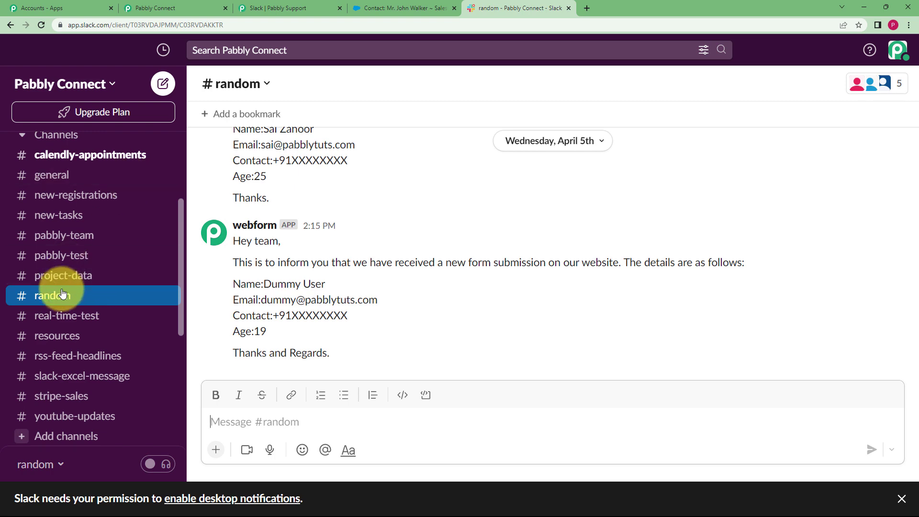
left_click(78, 255)
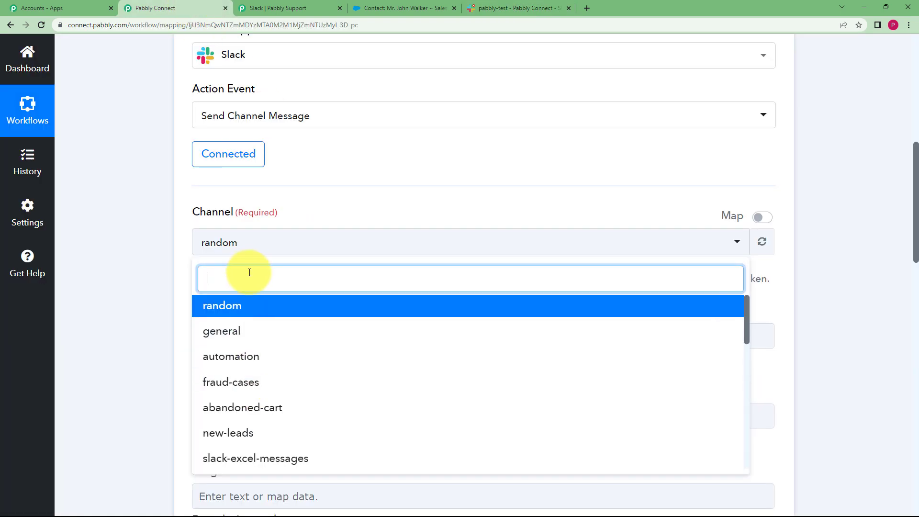
type("pabbl")
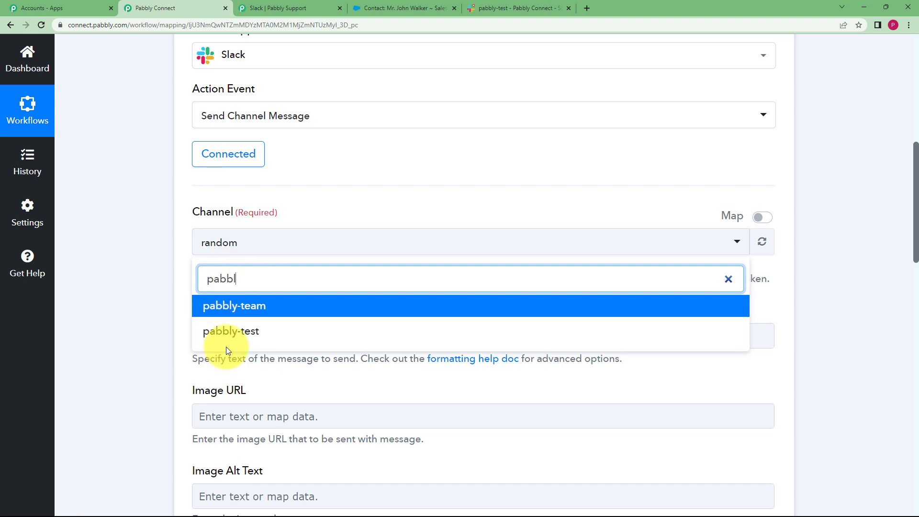
left_click(226, 330)
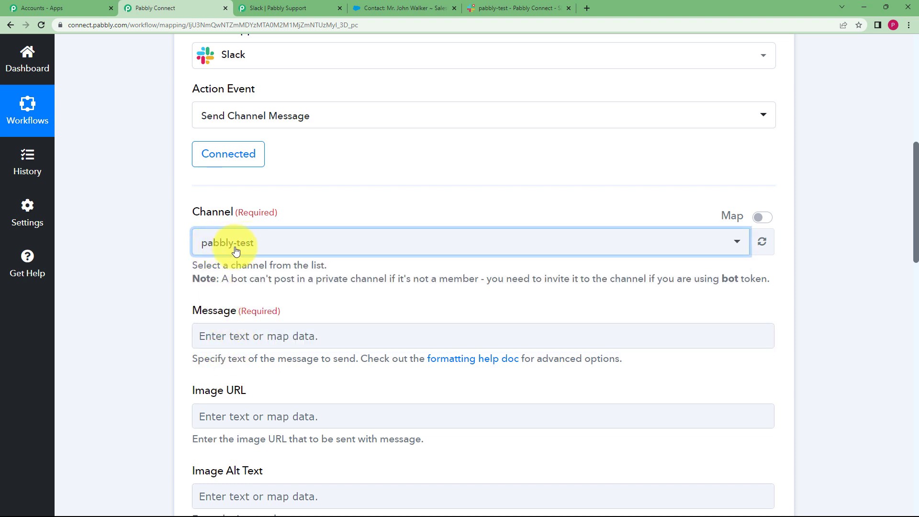
Enter the message text "A new contact has been added to Salesforce." followed by the line break code \n.
left_click(239, 339)
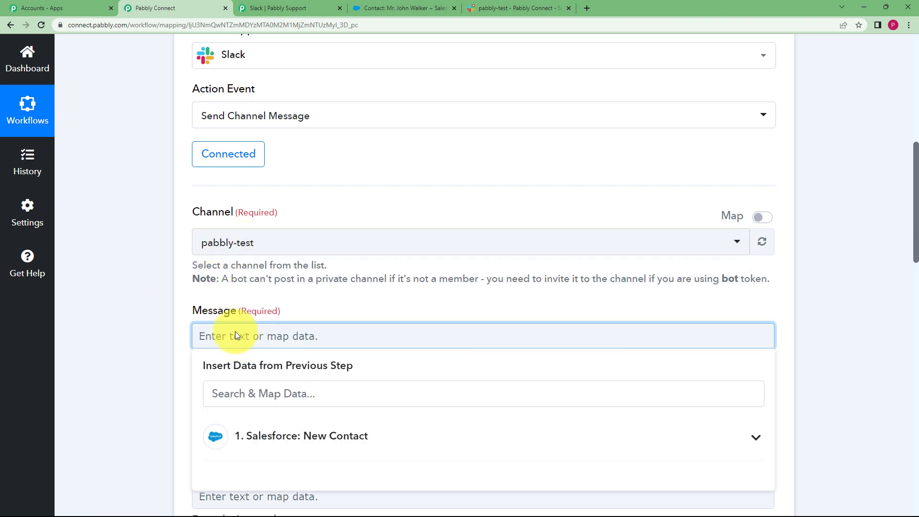
type("A new contact has been added to Salesforce.\\n")
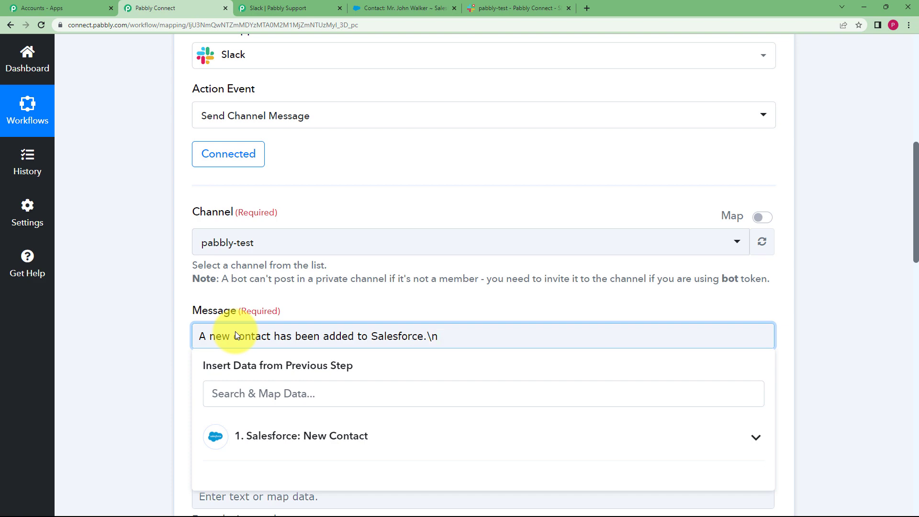
Map the Salutation field from the Salesforce New Contact trigger after the message's opening sentence.
scroll(127, 386, "down", 3)
left_click(246, 293)
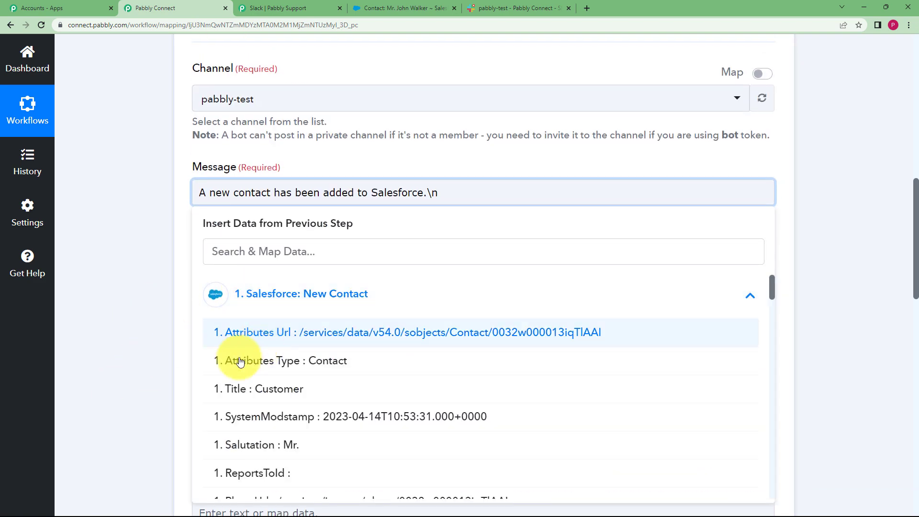
scroll(205, 365, "down", 3)
left_click(294, 302)
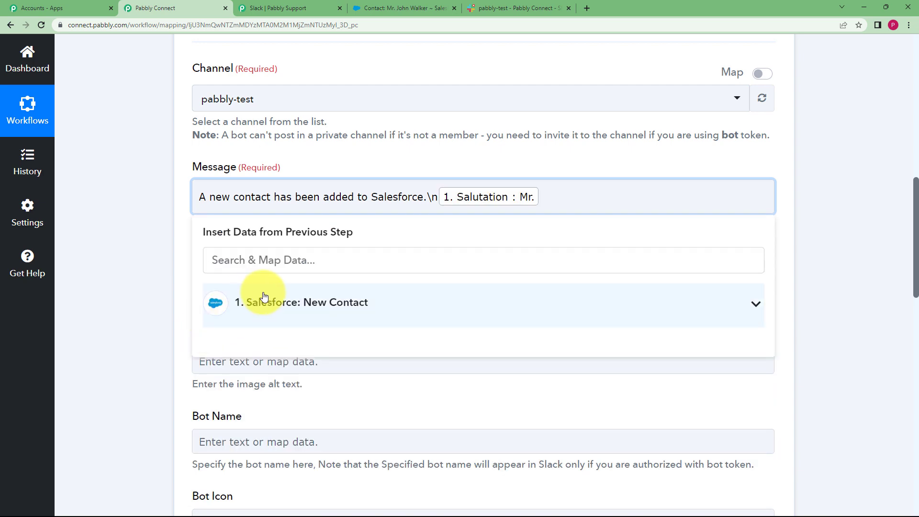
Map the Salesforce contact's Name field after the salutation in the message and add the line break code \n.
left_click(305, 312)
scroll(339, 366, "down", 10)
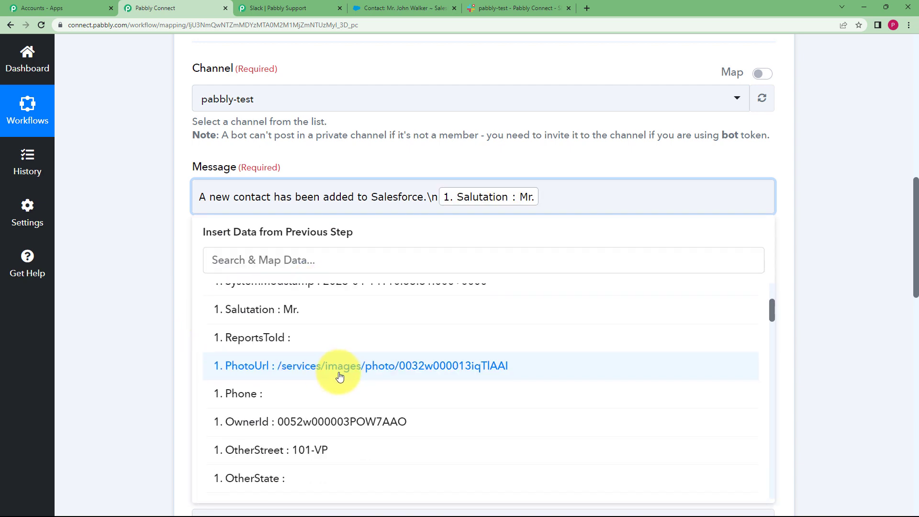
scroll(338, 377, "down", 10)
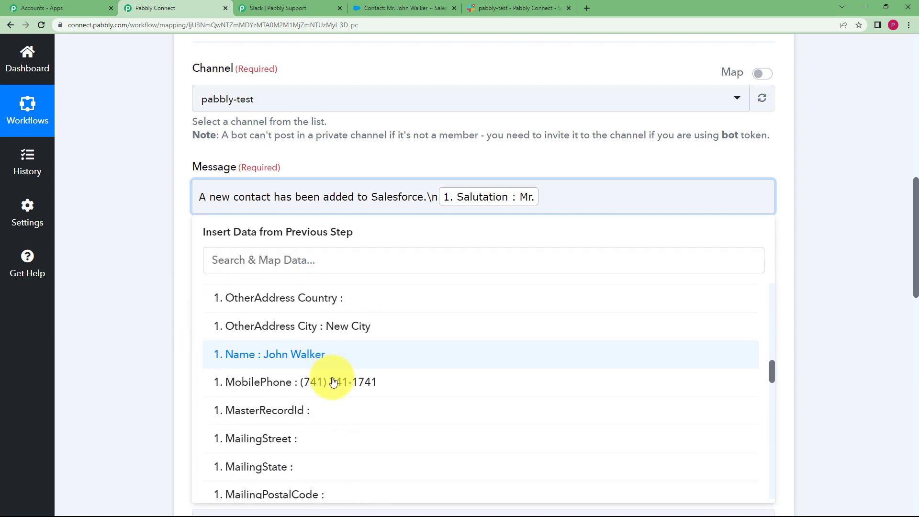
scroll(331, 381, "down", 10)
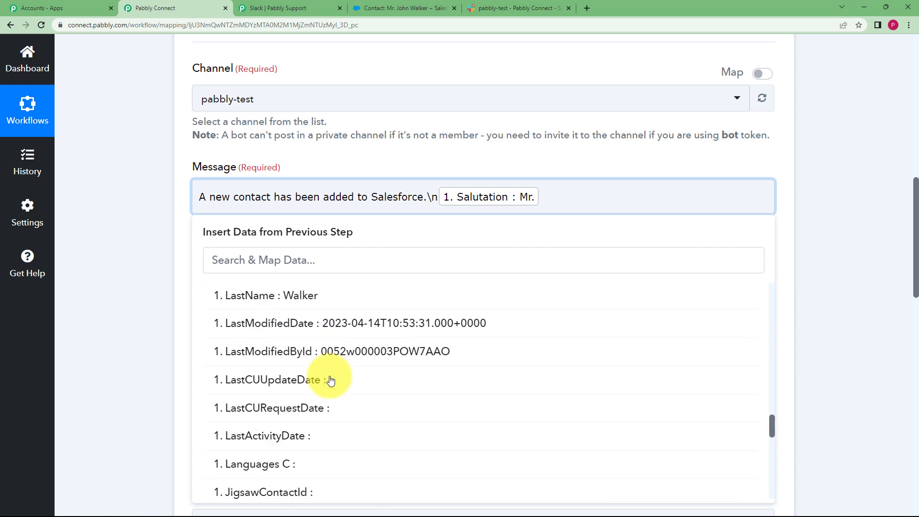
scroll(330, 372, "down", 5)
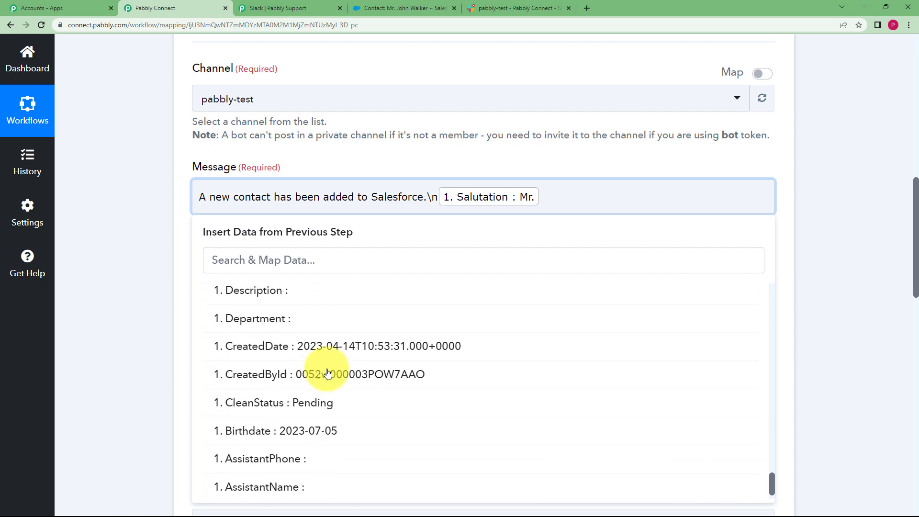
scroll(330, 335, "up", 4)
left_click(326, 262)
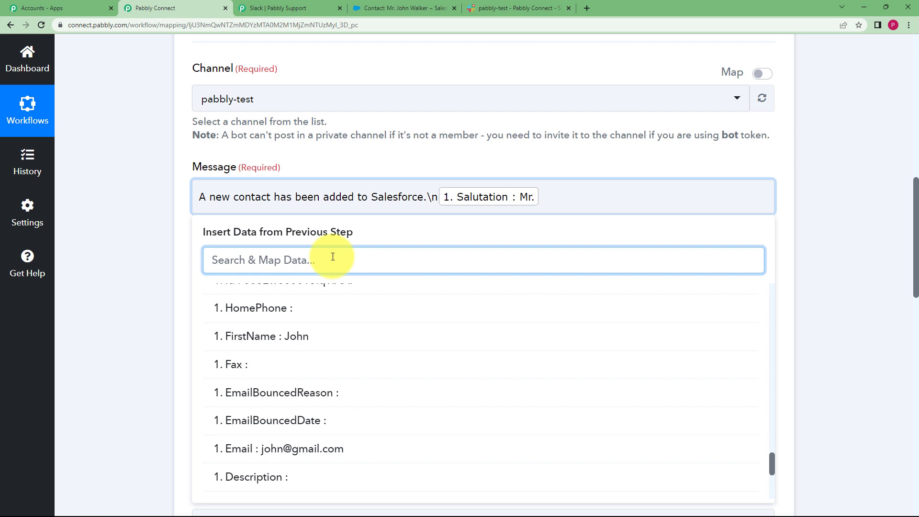
type("john")
left_click(328, 347)
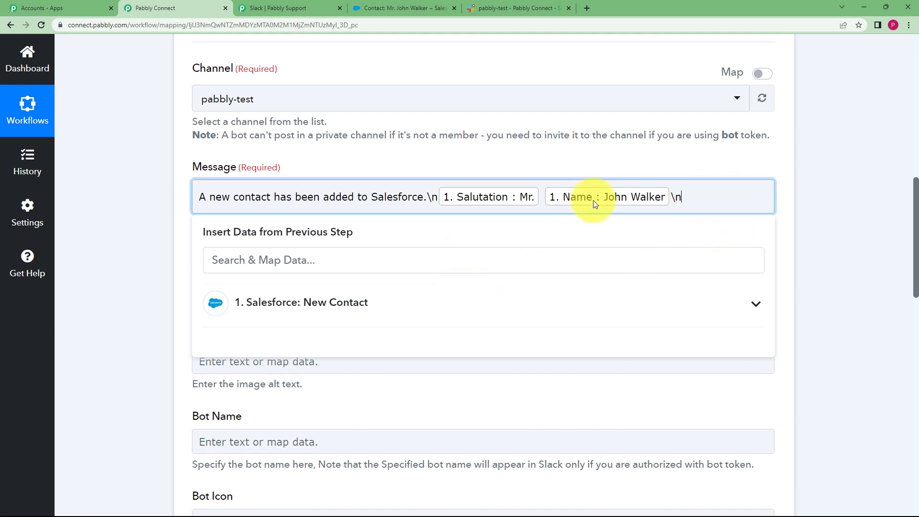
Add "From" to the message and map the Salesforce contact's OtherStreet, OtherCity and OtherPostalCode fields after it.
left_click(365, 307)
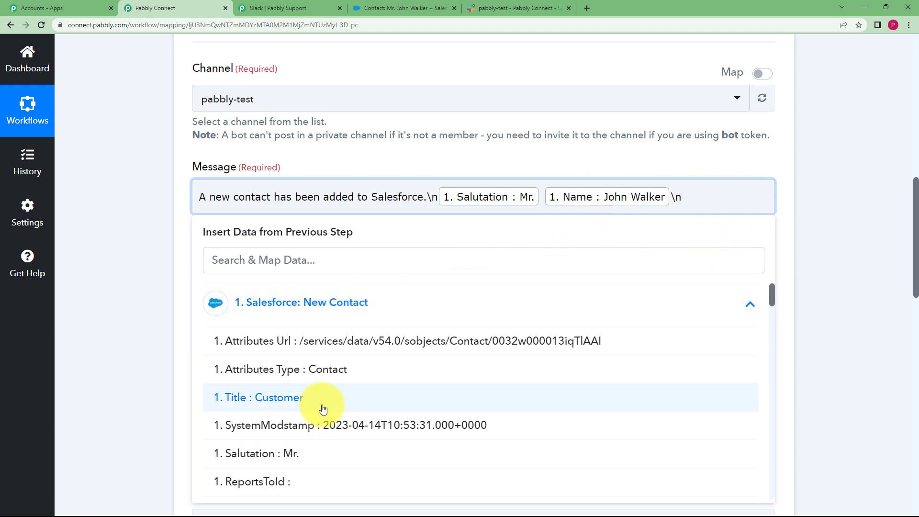
scroll(331, 398, "down", 6)
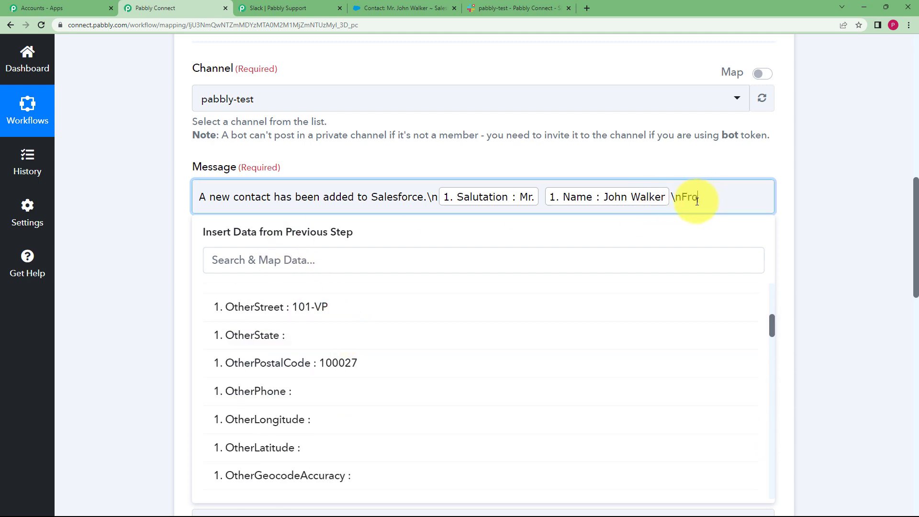
left_click(370, 307)
left_click(359, 325)
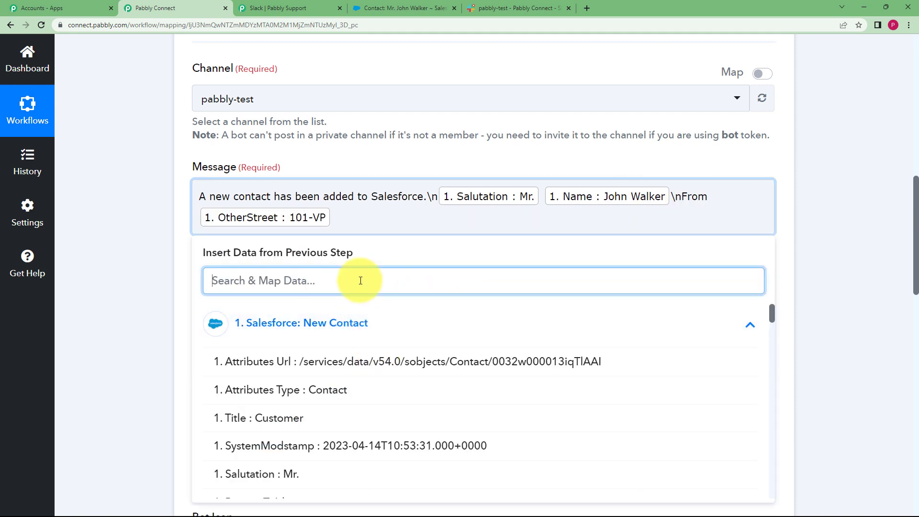
type("city")
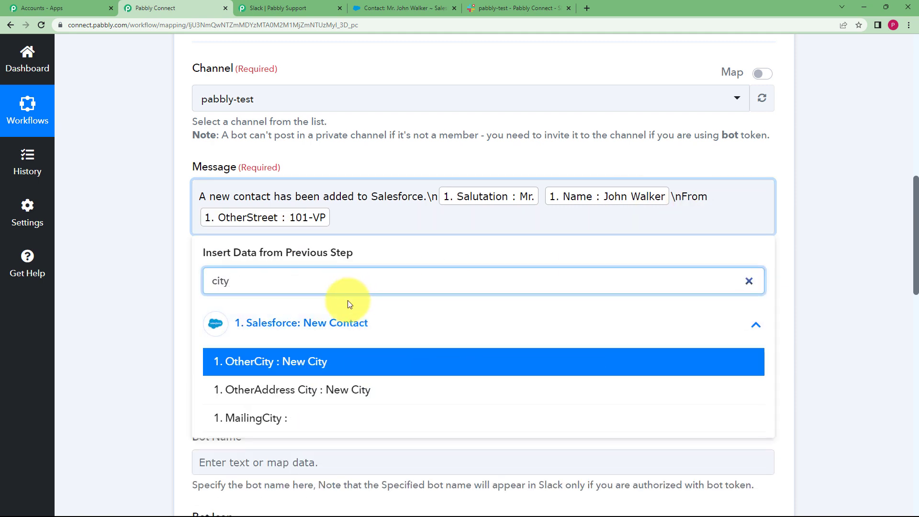
key("Return")
type("1000")
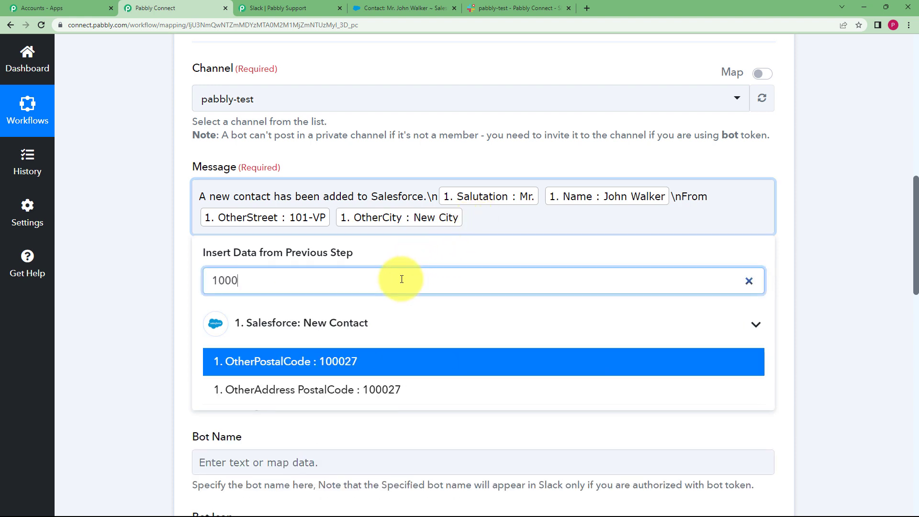
left_click(384, 360)
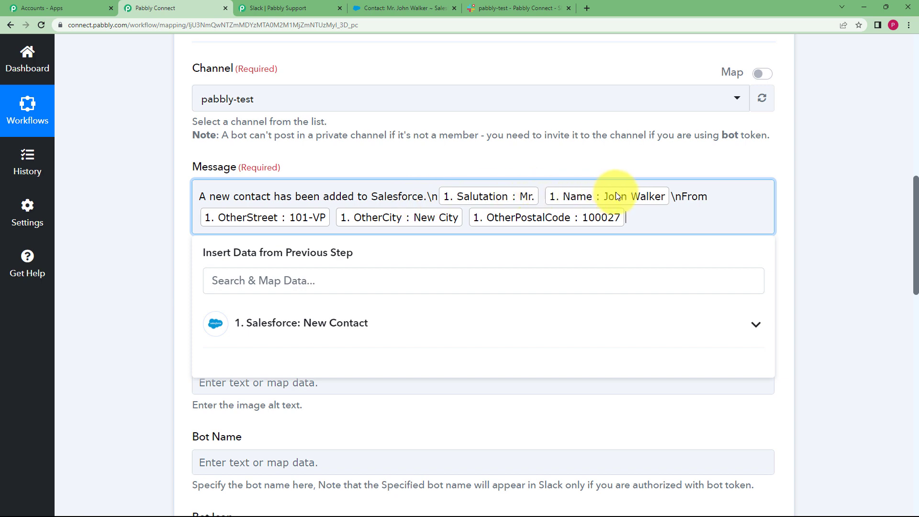
left_click(137, 268)
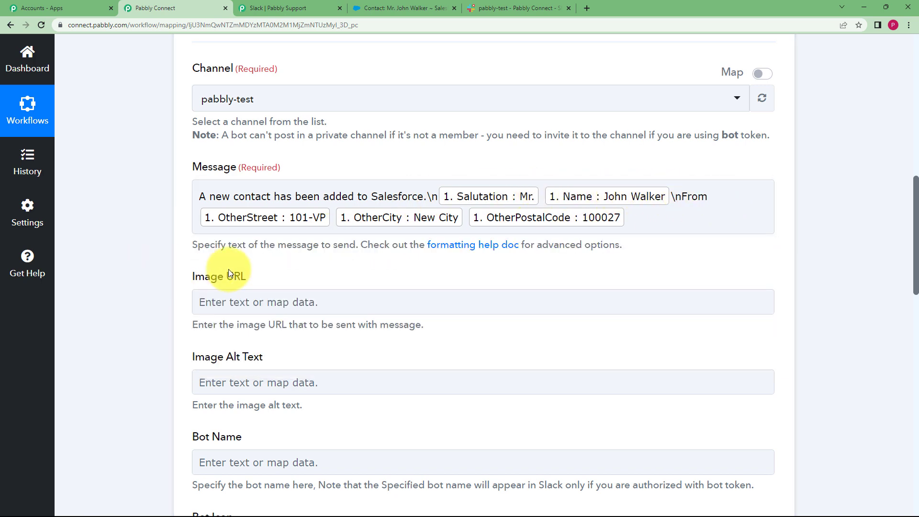
Save the Slack action with a test request and enlarge the response's Message Text value to read the whole message.
scroll(194, 295, "down", 3)
scroll(172, 295, "down", 10)
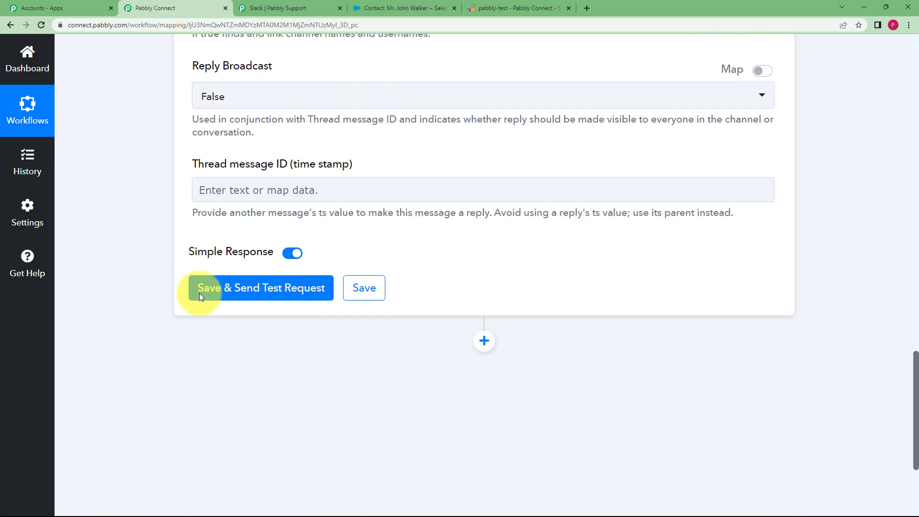
left_click(221, 294)
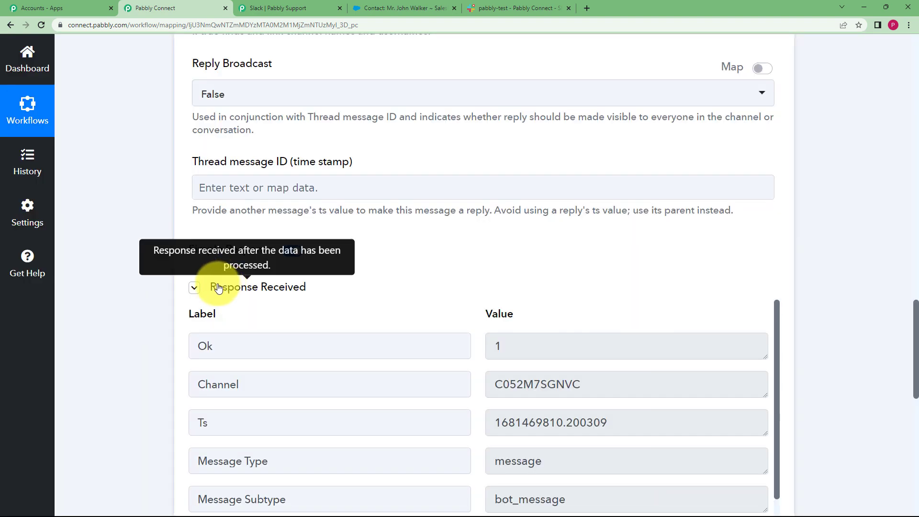
scroll(168, 342, "down", 3)
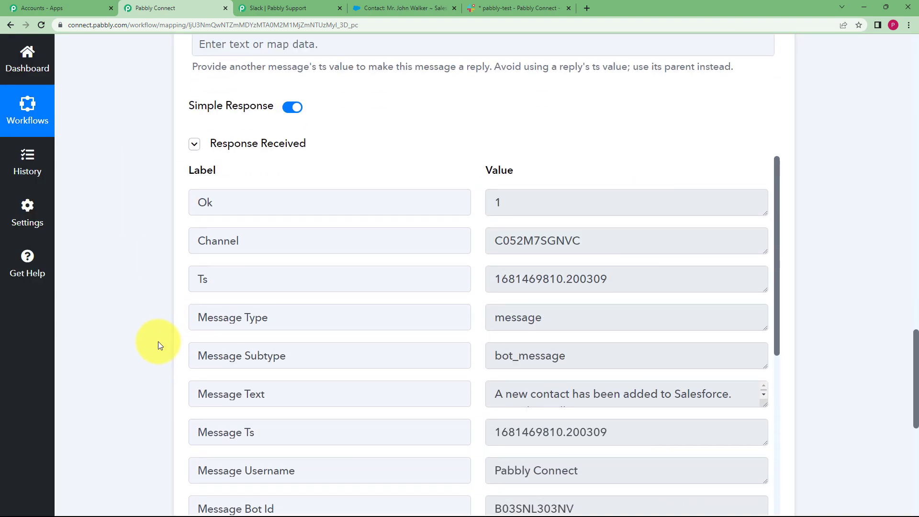
scroll(162, 338, "down", 1)
left_click(761, 355)
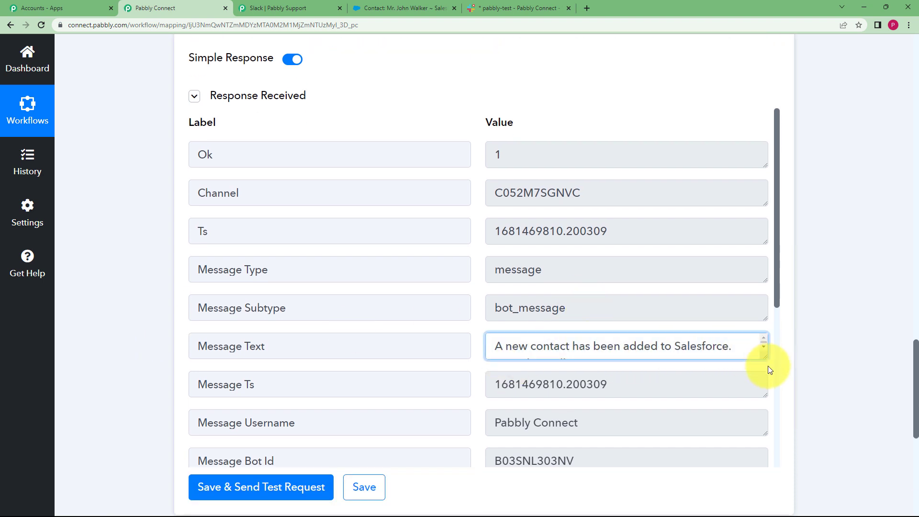
left_click_drag(765, 360, 766, 396)
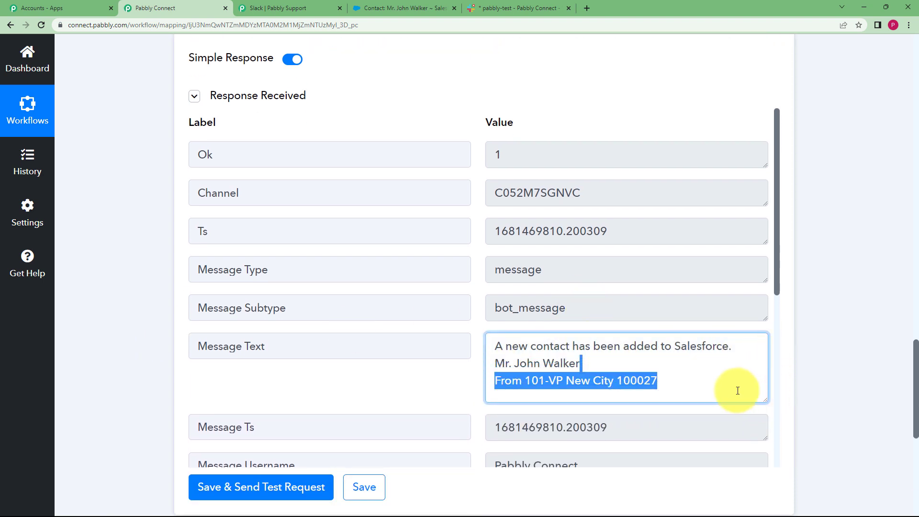
left_click(690, 368)
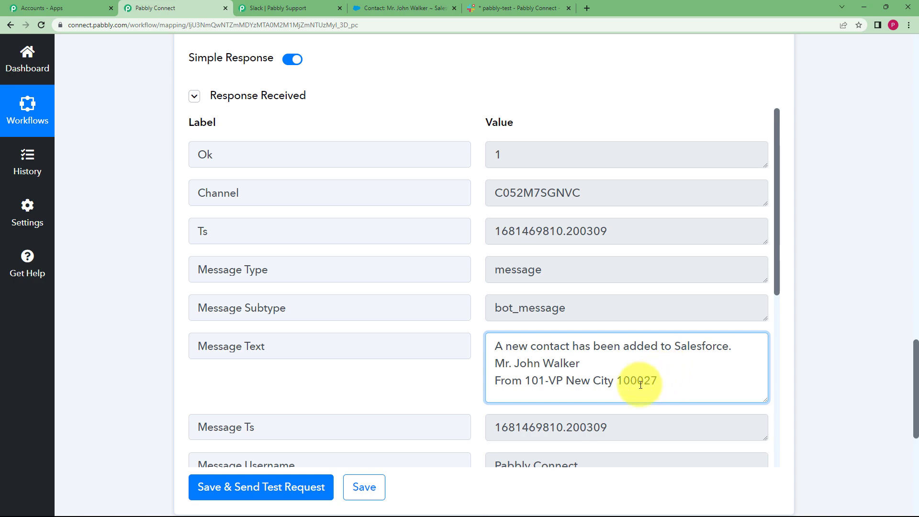
Review the rest of the Slack test response and collapse the Send Channel Message action.
scroll(455, 293, "down", 4)
scroll(456, 293, "down", 6)
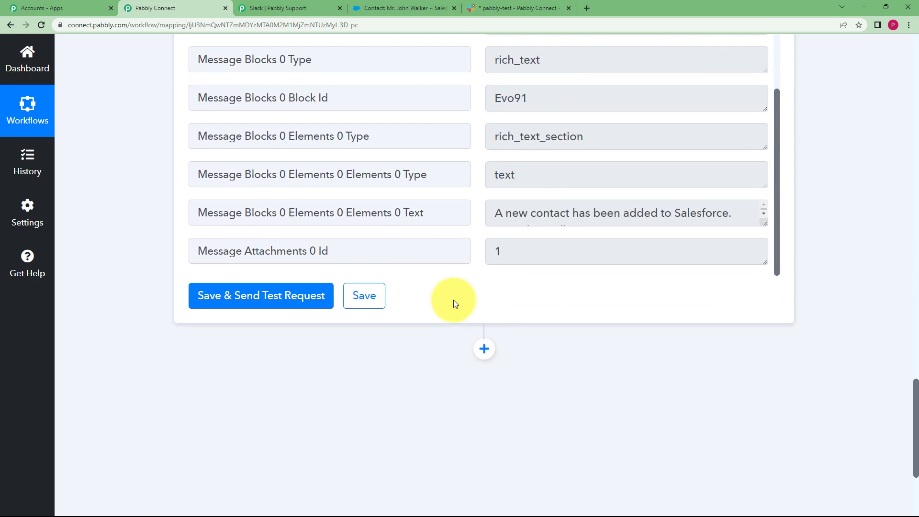
scroll(175, 237, "up", 4)
scroll(179, 232, "up", 20)
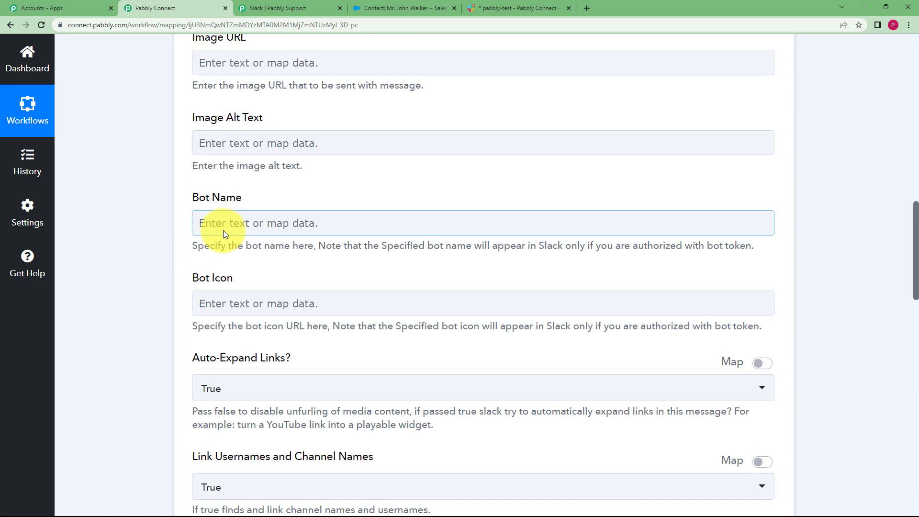
left_click(365, 263)
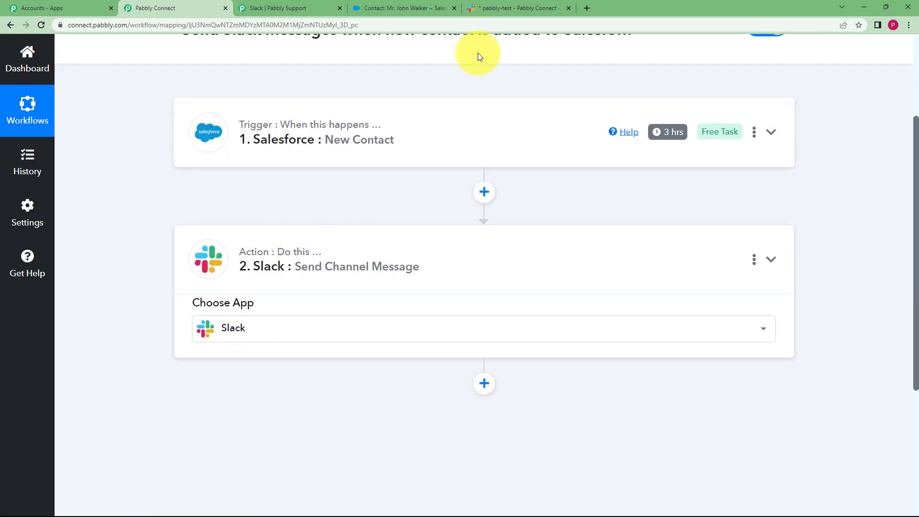
Switch to Slack to check the pabbly-test channel for the test message, and compare it with the contact record in Salesforce.
left_click(510, 8)
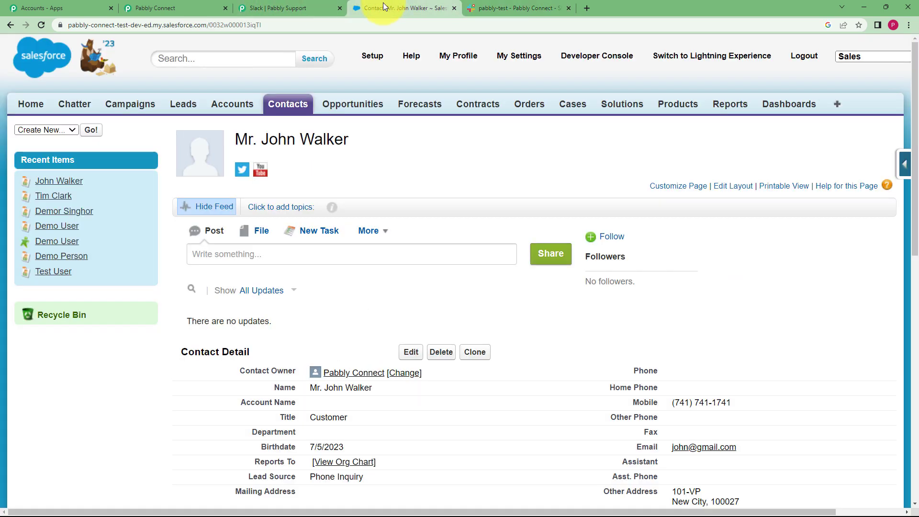
left_click(383, 7)
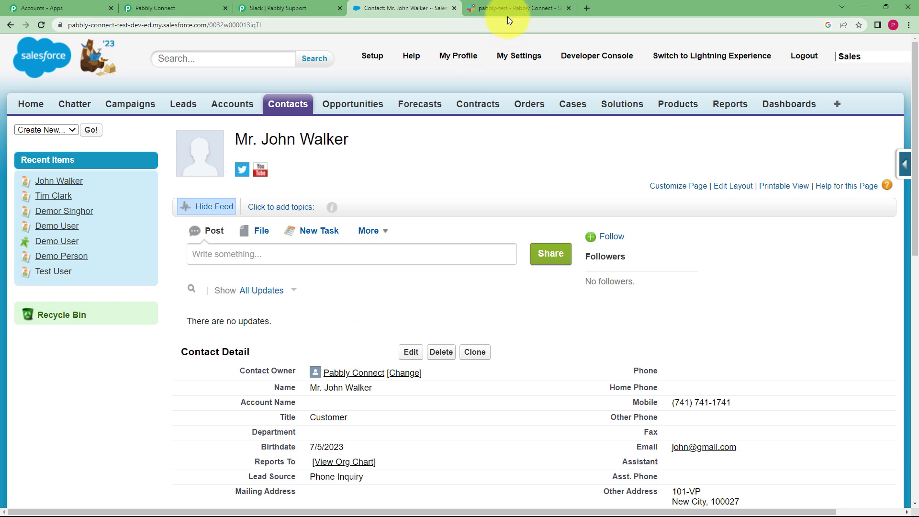
Return to Pabbly Connect, expand the Slack action and compare its Message mapping with the message posted in Slack's pabbly-test channel.
left_click(158, 7)
left_click(311, 289)
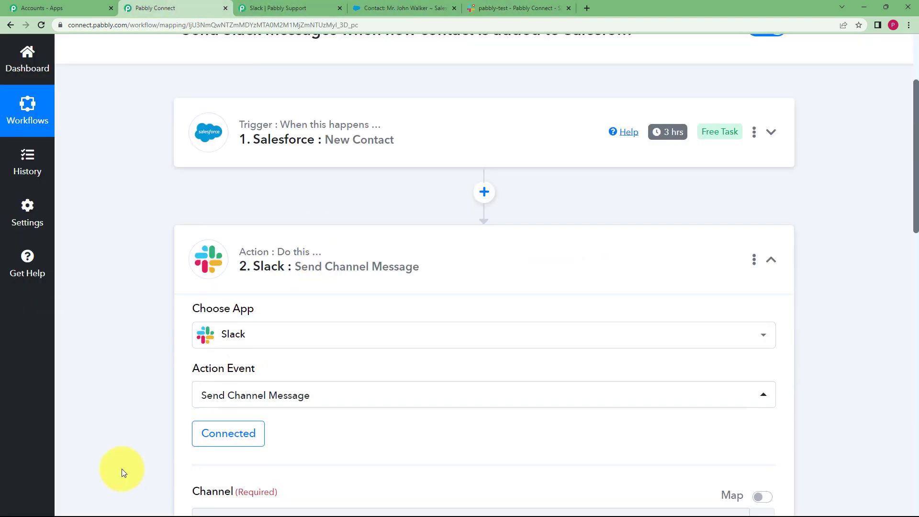
scroll(122, 469, "down", 4)
scroll(133, 432, "down", 4)
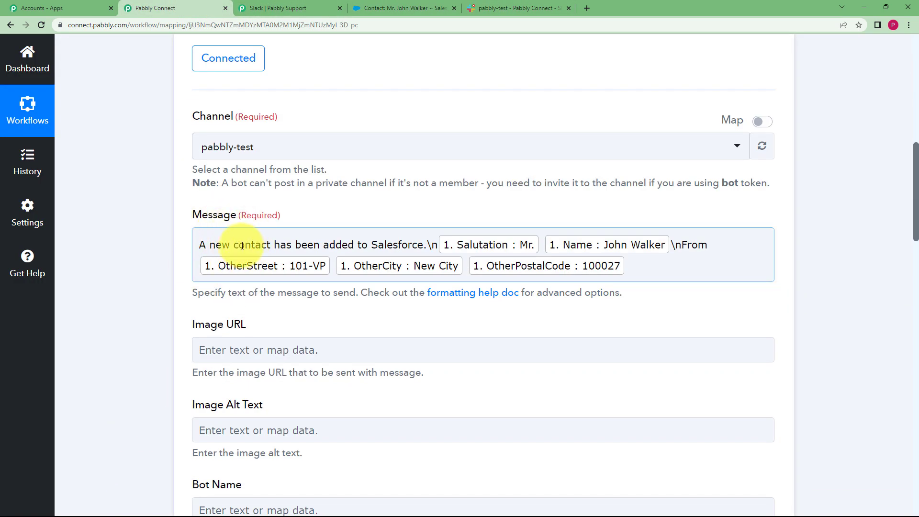
left_click(474, 7)
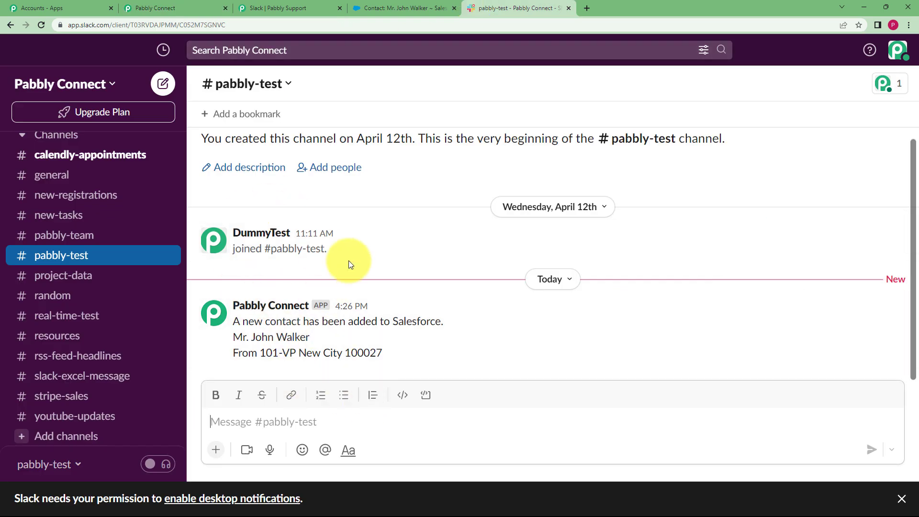
left_click(158, 8)
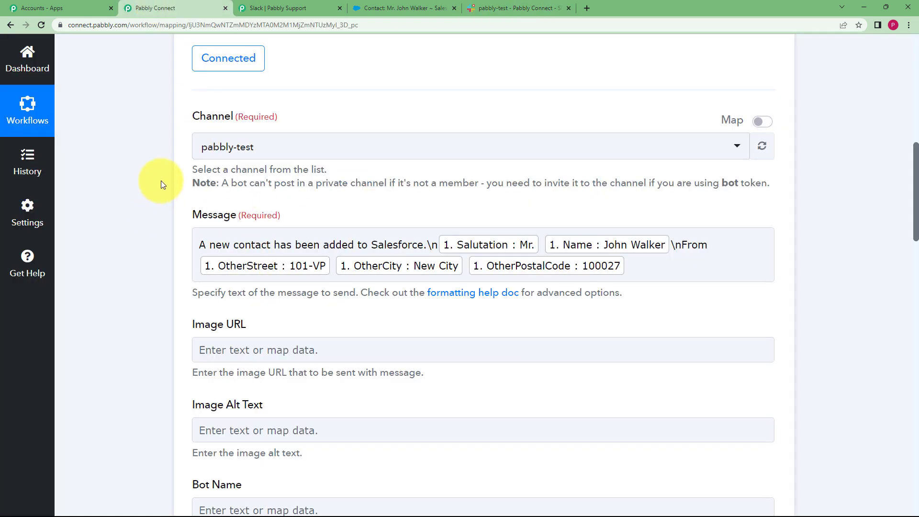
left_click_drag(161, 180, 146, 142)
left_click(147, 143)
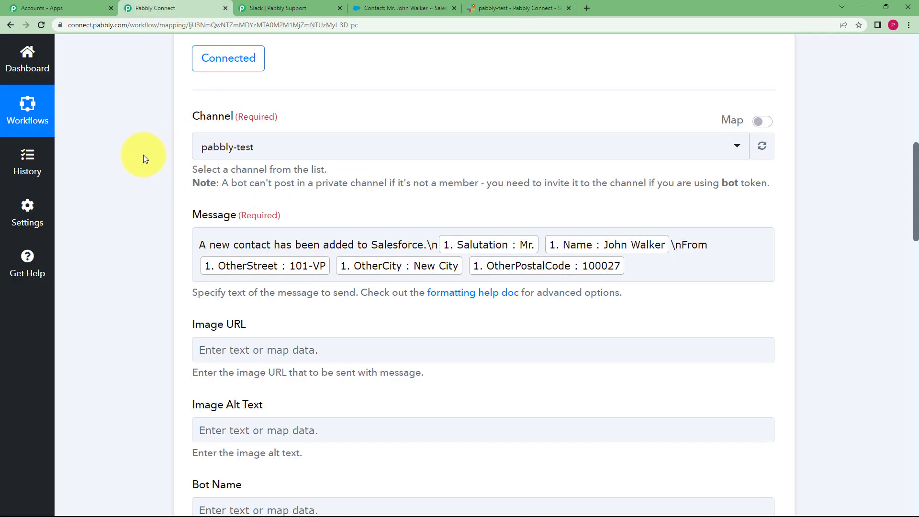